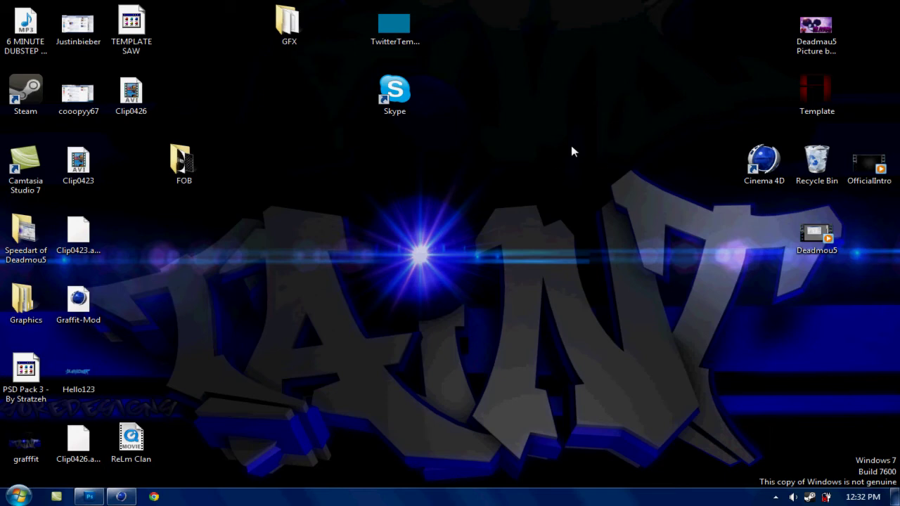
Switch to Cinema 4D and add a MoText object reading "Taint"
{"action": "mouse_move", "coordinate": [123, 500]}
{"action": "left_click", "coordinate": [121, 497]}
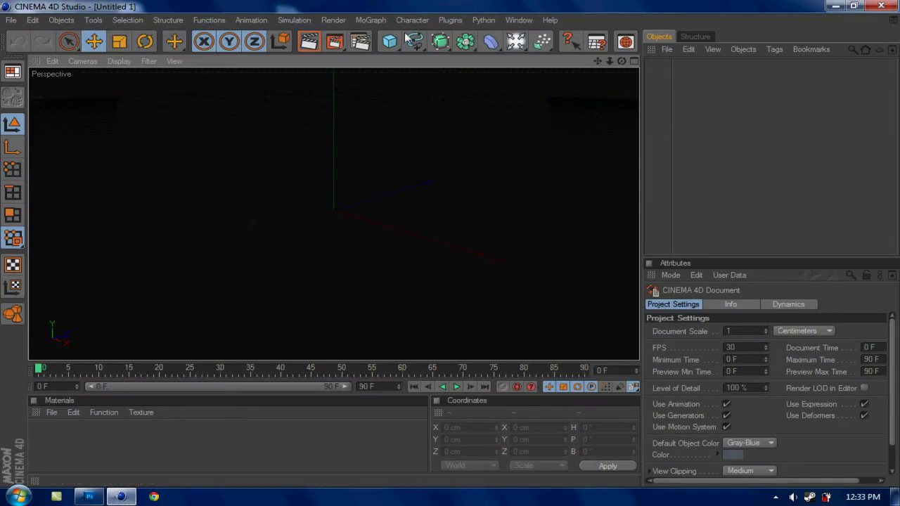
{"action": "left_click", "coordinate": [372, 22]}
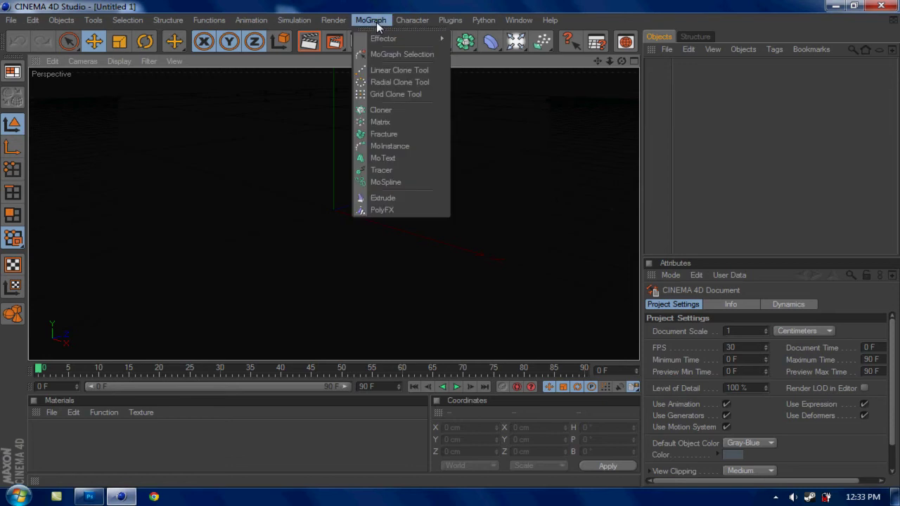
{"action": "left_click", "coordinate": [412, 155]}
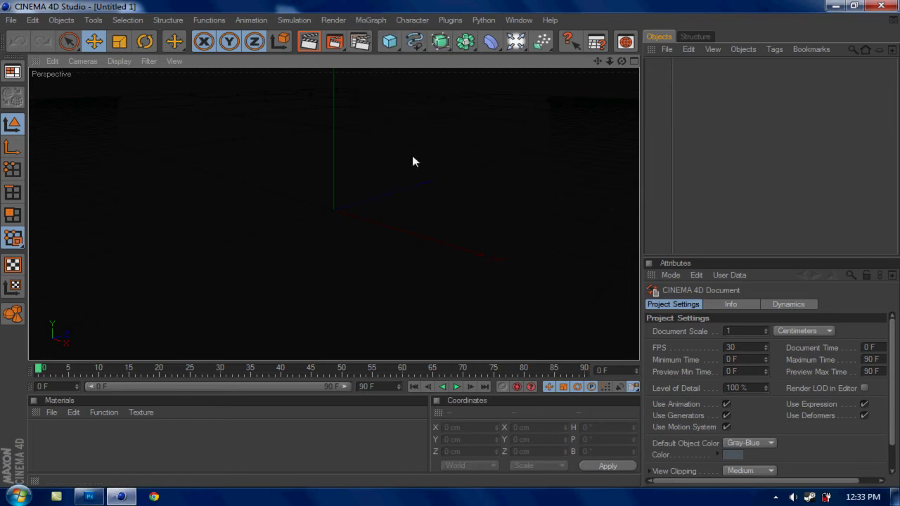
{"action": "double_click", "coordinate": [740, 359]}
{"action": "key", "text": "BackSpace"}
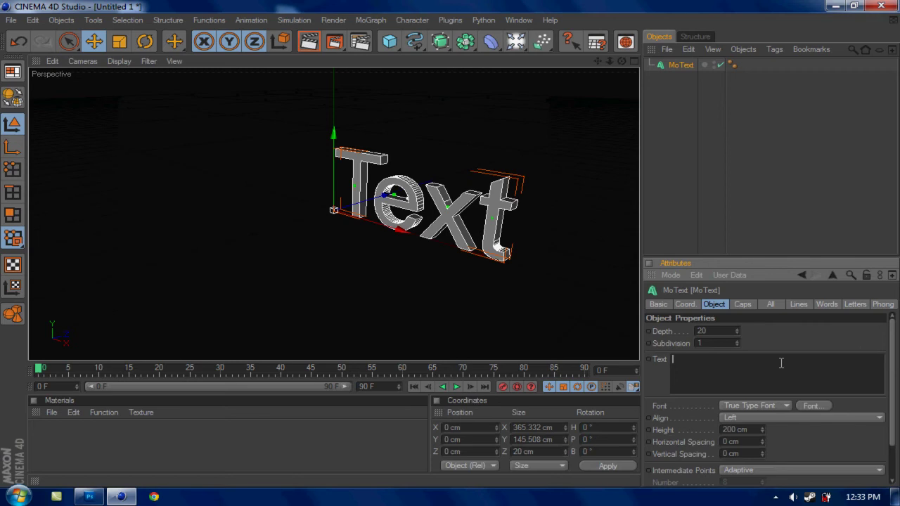
{"action": "type", "text": "Taint"}
Rotate the text to a heading of about 41.5° and move it to about X -182 cm, Z -161 cm
{"action": "left_click", "coordinate": [147, 44]}
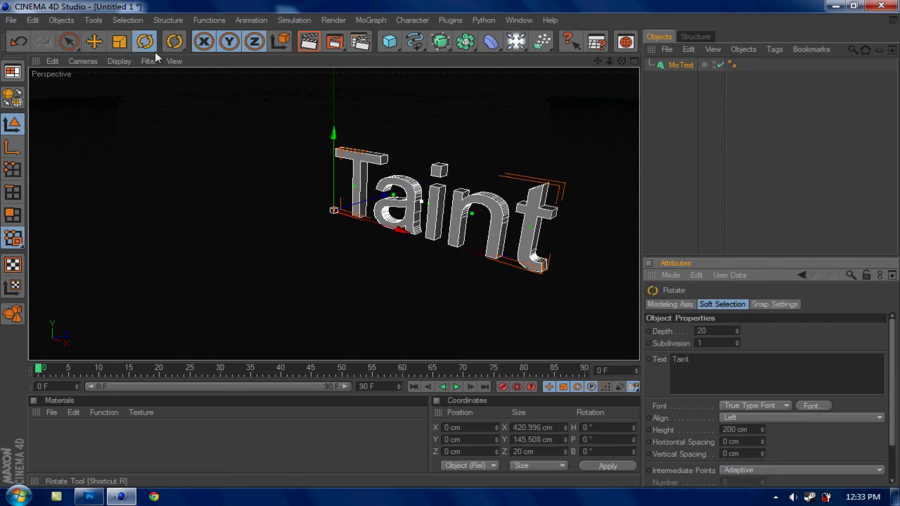
{"action": "left_click_drag", "start_coordinate": [346, 240], "coordinate": [295, 211]}
{"action": "left_click", "coordinate": [94, 41]}
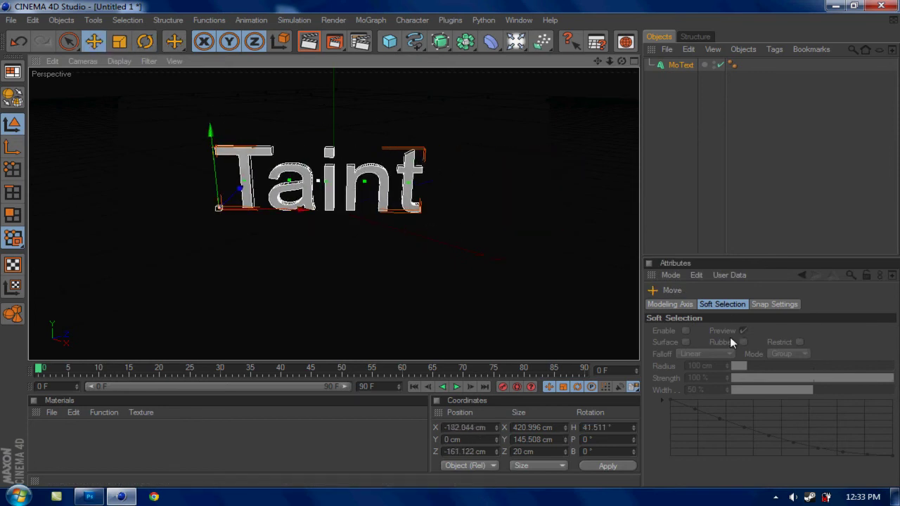
Rename the MoText object to "Taint"
{"action": "double_click", "coordinate": [685, 65]}
{"action": "type", "text": "Taint"}
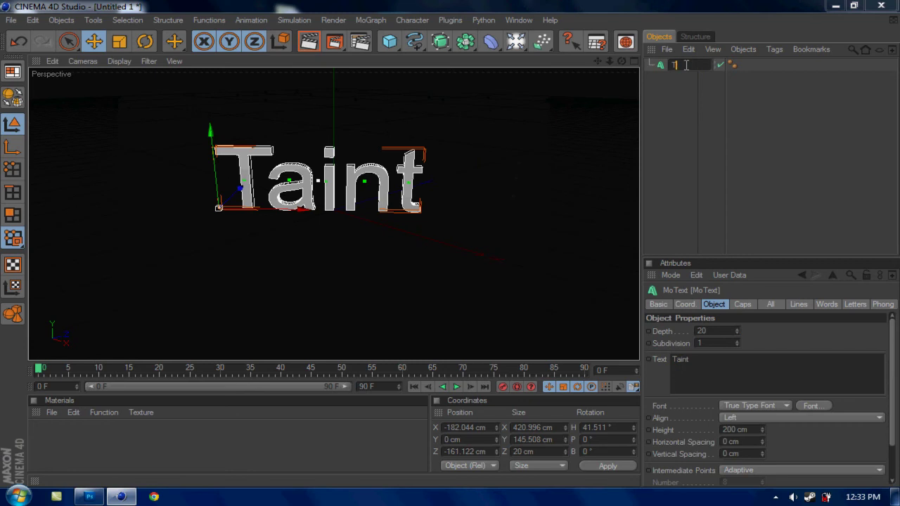
{"action": "key", "text": "Return"}
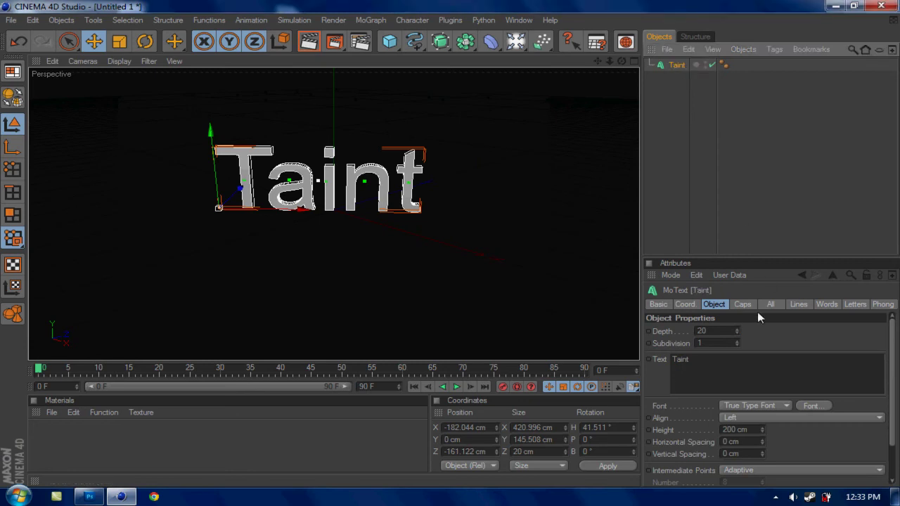
Change the text's font to RaseOne Original in the Original Bold Oblique style
{"action": "left_click", "coordinate": [811, 406]}
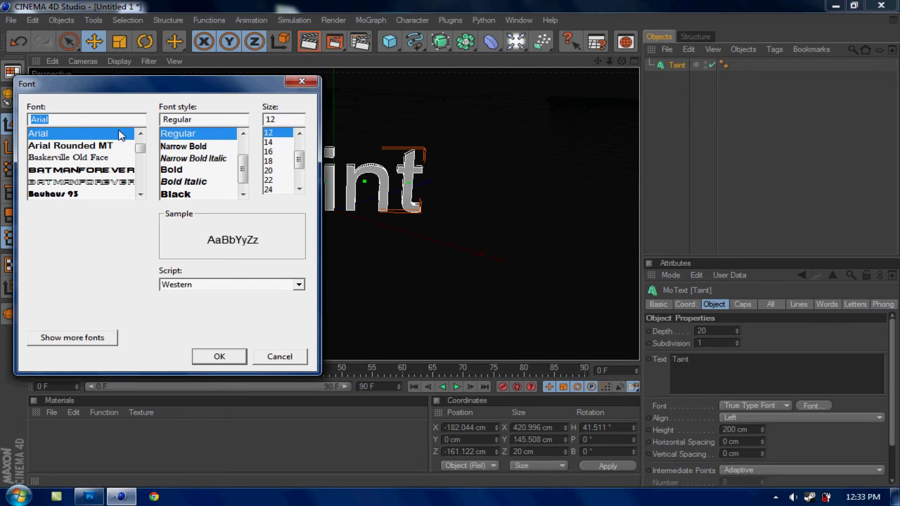
{"action": "type", "text": "ra"}
{"action": "left_click", "coordinate": [69, 147]}
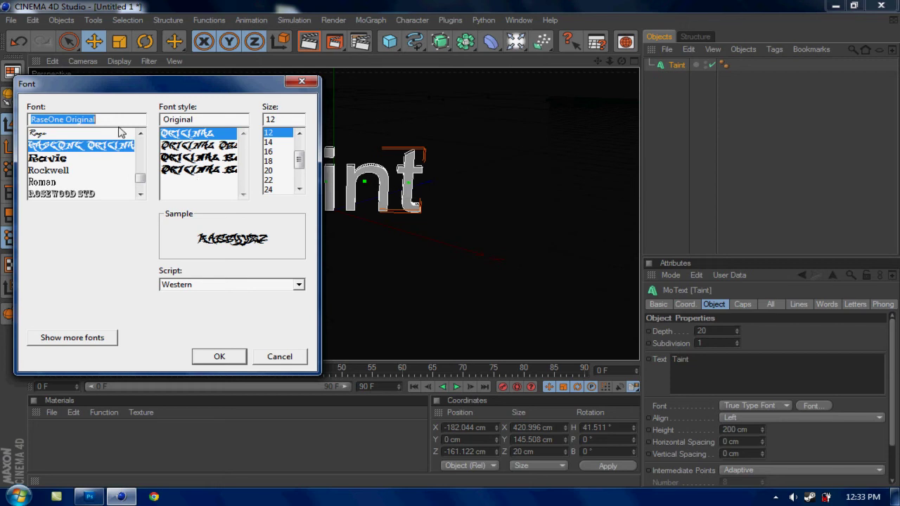
{"action": "left_click", "coordinate": [190, 149]}
{"action": "left_click", "coordinate": [190, 158]}
{"action": "left_click", "coordinate": [188, 170]}
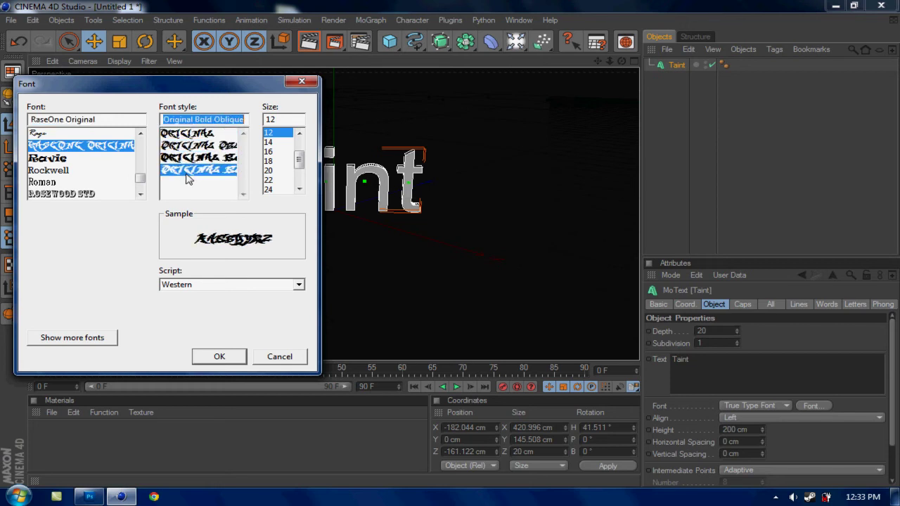
{"action": "left_click", "coordinate": [217, 357]}
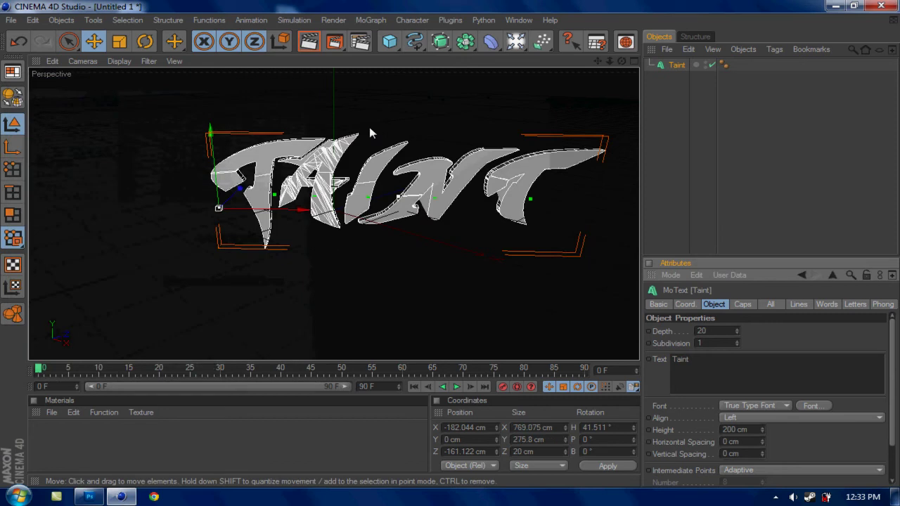
Move the text along its X axis to about X -251 cm, Z -222 cm and render a preview of the view
{"action": "left_click_drag", "start_coordinate": [303, 209], "coordinate": [259, 209]}
{"action": "left_click", "coordinate": [308, 41]}
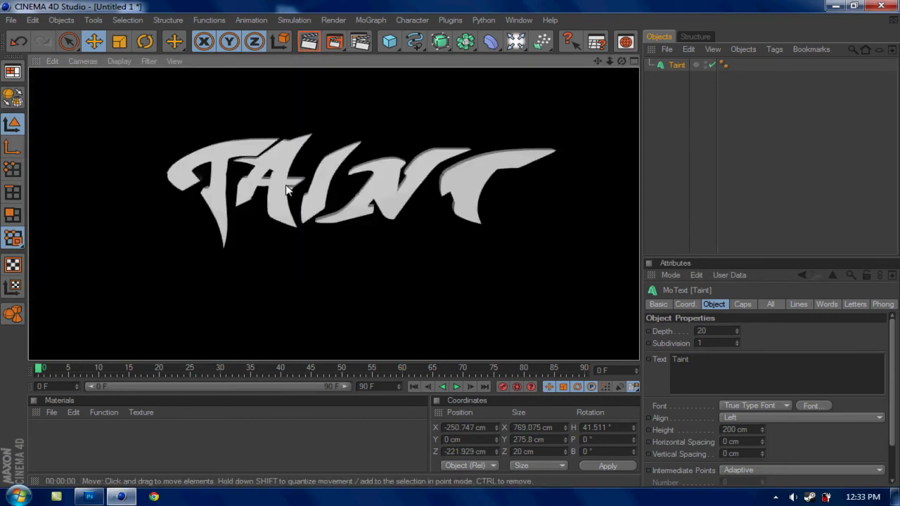
{"action": "left_click", "coordinate": [413, 268]}
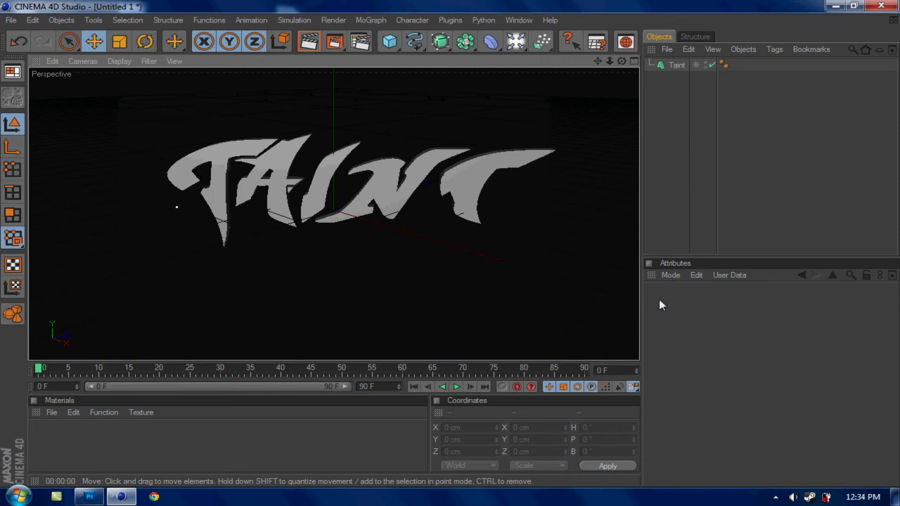
Set the text's alignment to Middle with 6 cm horizontal spacing and move it about 280 cm along its X axis, back into view
{"action": "left_click", "coordinate": [661, 70]}
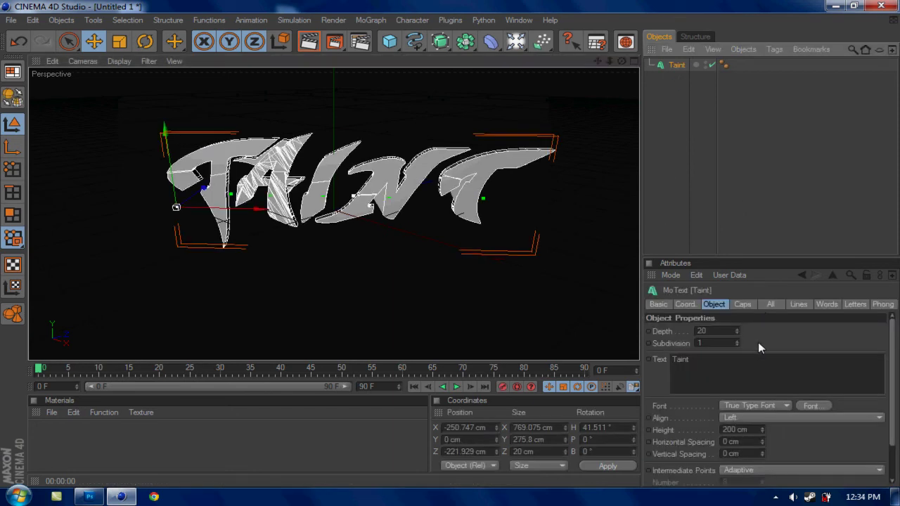
{"action": "left_click", "coordinate": [767, 418]}
{"action": "left_click", "coordinate": [766, 430]}
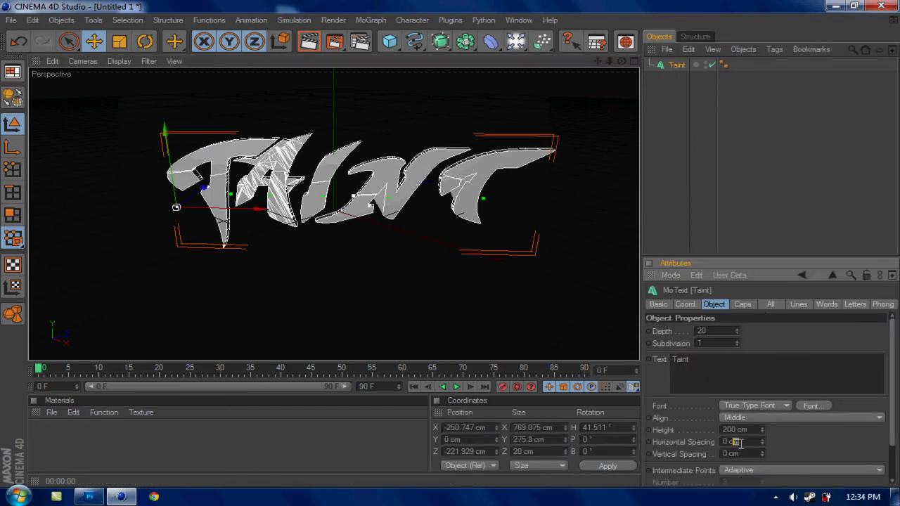
{"action": "double_click", "coordinate": [732, 442]}
{"action": "type", "text": "6"}
{"action": "key", "text": "Return"}
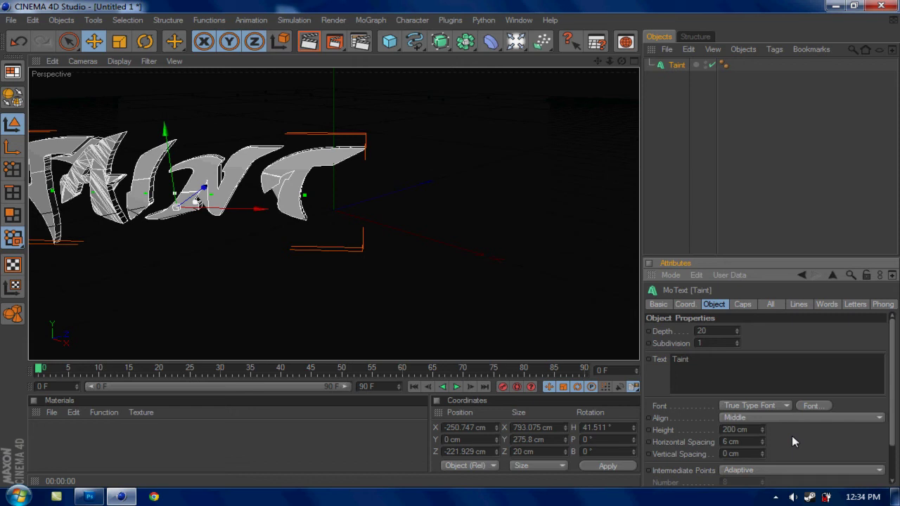
{"action": "left_click_drag", "start_coordinate": [197, 200], "coordinate": [328, 204]}
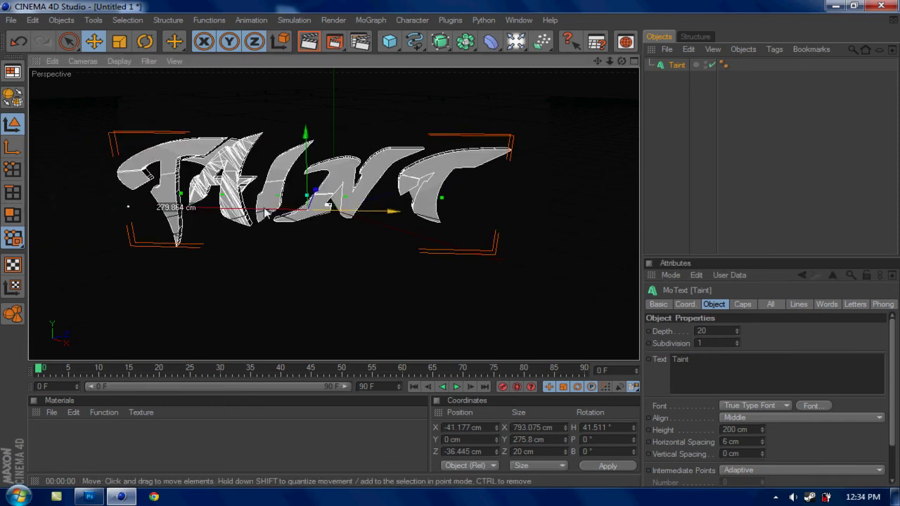
Set the text's horizontal spacing to 20 cm and shift it about 28 cm along its X axis
{"action": "double_click", "coordinate": [749, 441]}
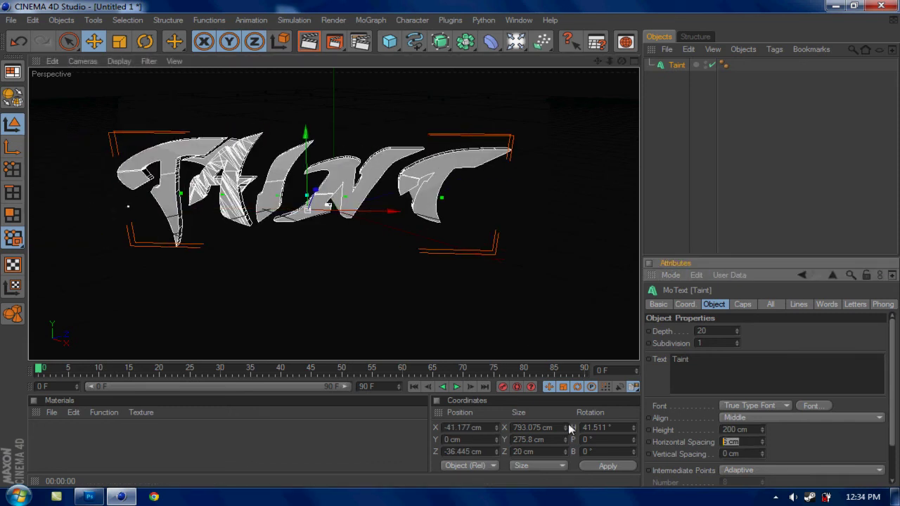
{"action": "type", "text": "20"}
{"action": "key", "text": "Return"}
{"action": "left_click_drag", "start_coordinate": [313, 211], "coordinate": [329, 210]}
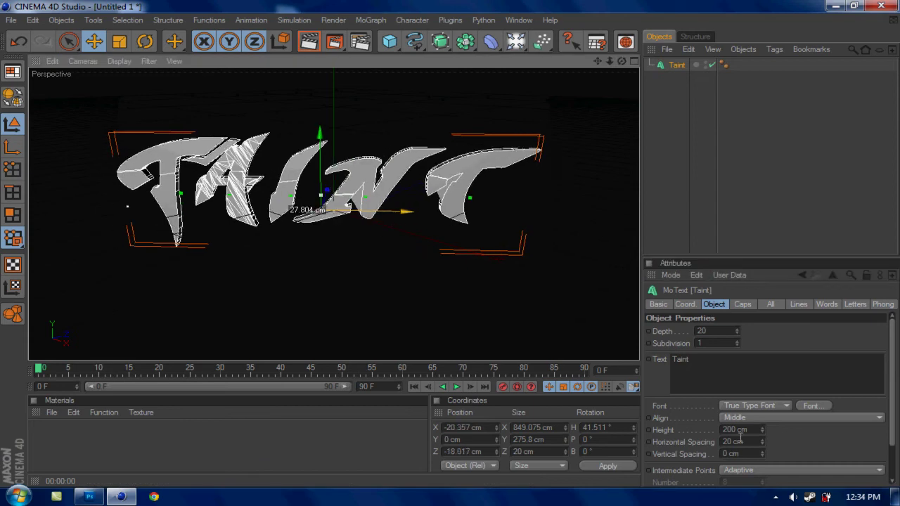
Tighten the letters by trying a horizontal spacing of -10 cm and settling on -15 cm
{"action": "double_click", "coordinate": [749, 441]}
{"action": "key", "text": "BackSpace"}
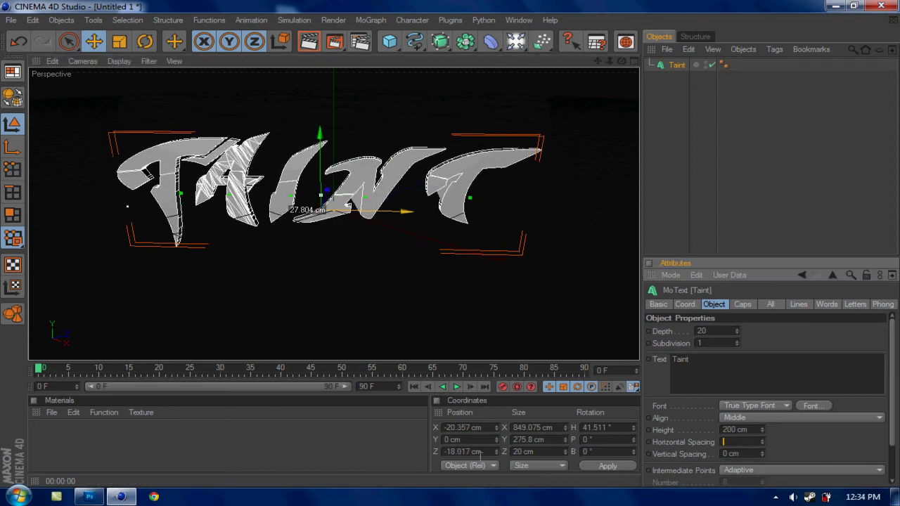
{"action": "type", "text": "-10"}
{"action": "key", "text": "Return"}
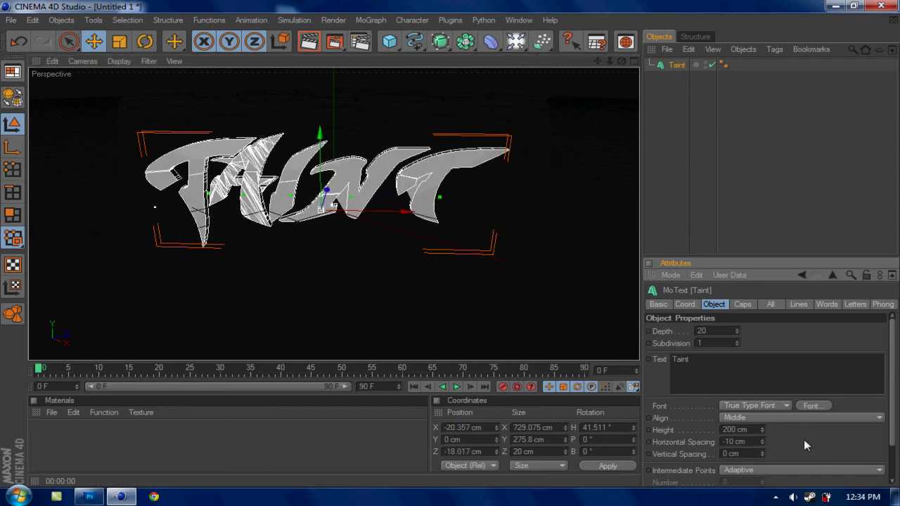
{"action": "double_click", "coordinate": [749, 442]}
{"action": "type", "text": "-15"}
{"action": "key", "text": "Return"}
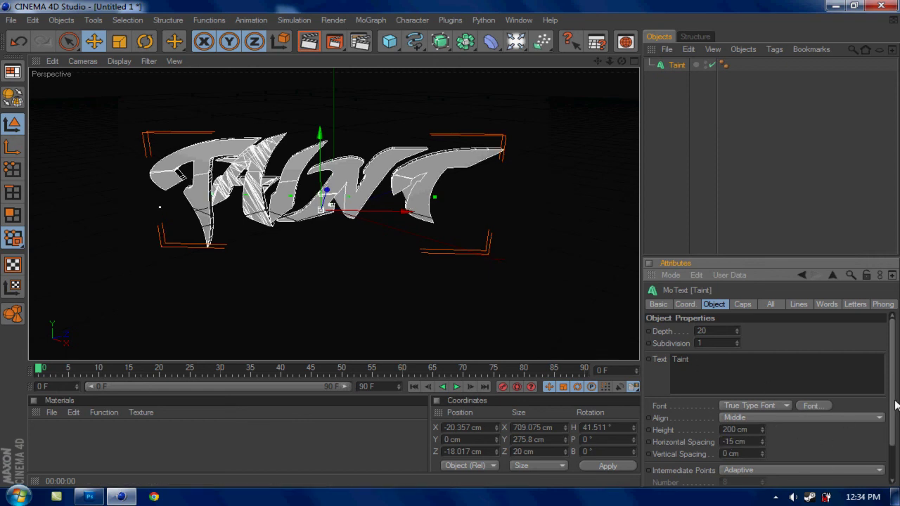
Shift the text along its X axis to about X -6 cm, Z -5 cm
{"action": "scroll", "coordinate": [789, 459], "scroll_direction": "down", "scroll_amount": 2}
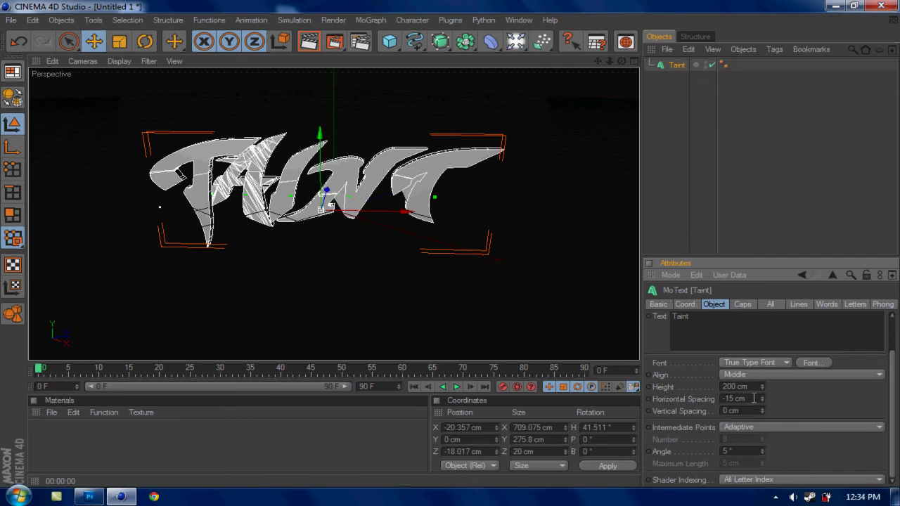
{"action": "scroll", "coordinate": [710, 402], "scroll_direction": "up", "scroll_amount": 2}
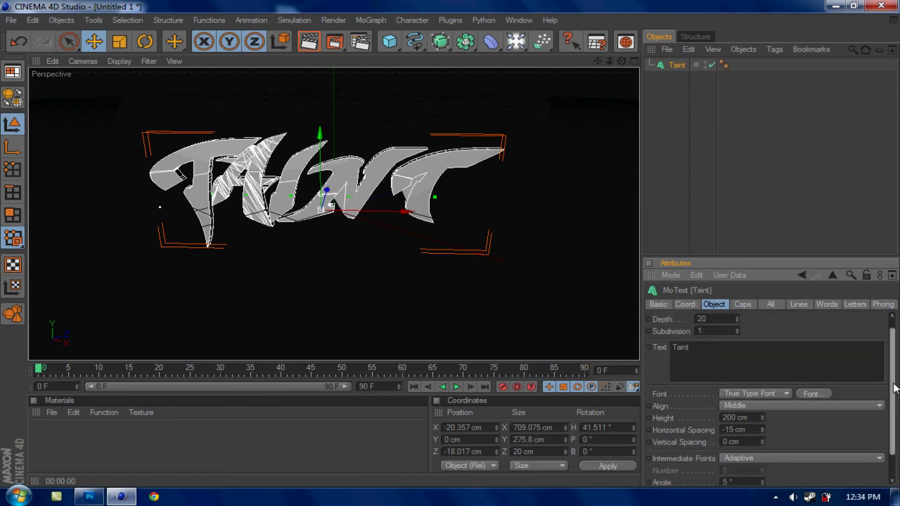
{"action": "left_click_drag", "start_coordinate": [395, 185], "coordinate": [405, 188]}
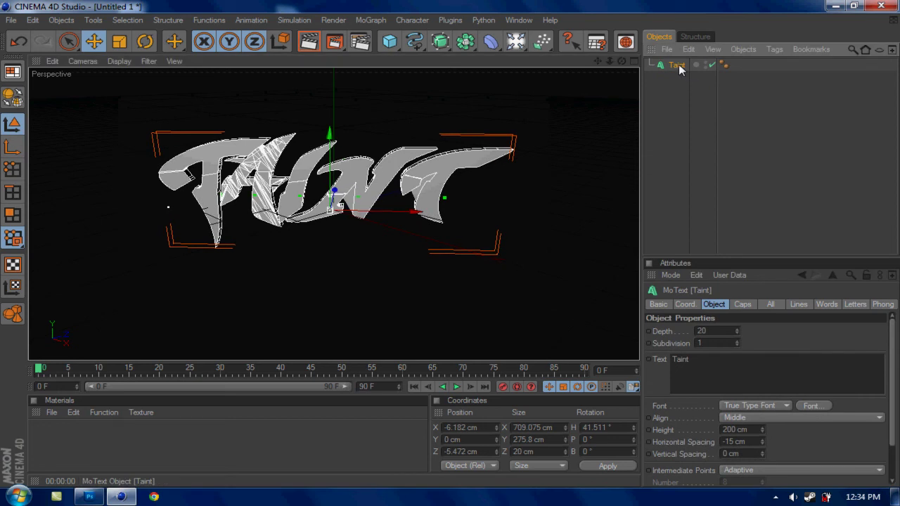
Duplicate the Taint text and make the copy 60 deep, nudged slightly along its Z axis
{"action": "key", "text": "ctrl+c"}
{"action": "key", "text": "ctrl+v"}
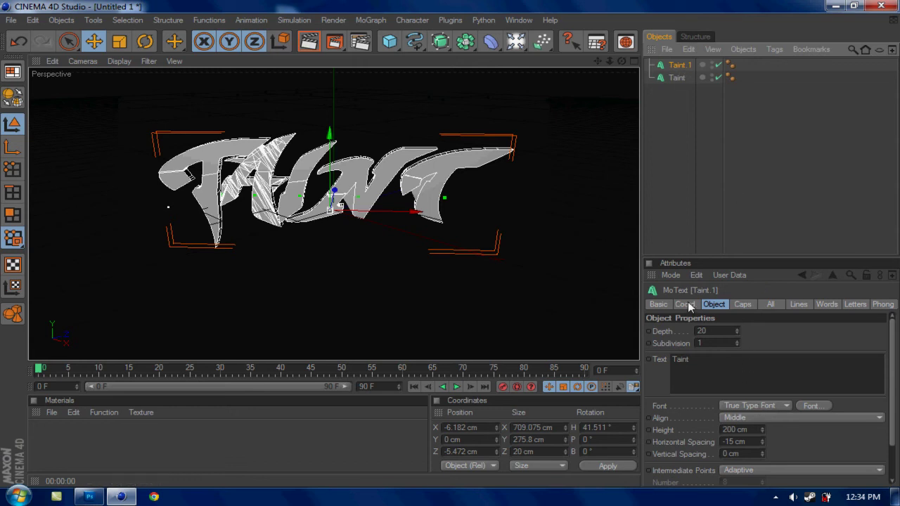
{"action": "left_click", "coordinate": [715, 331]}
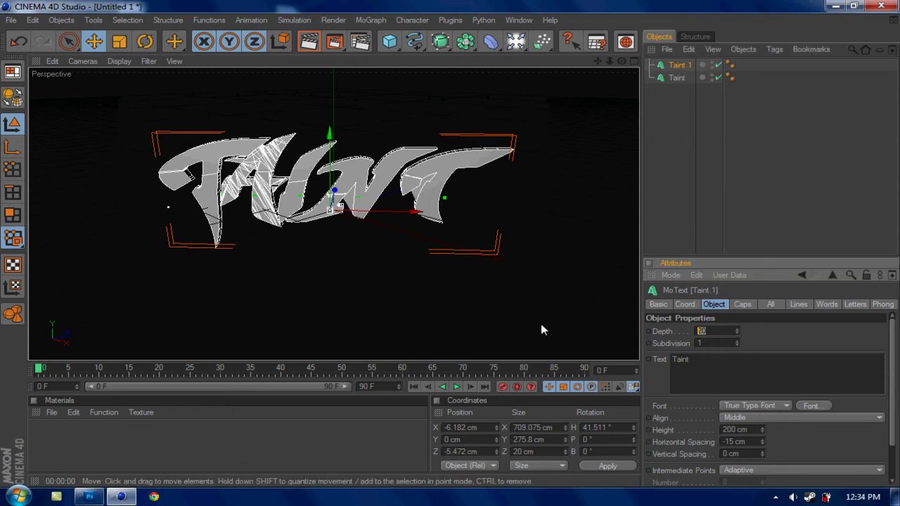
{"action": "type", "text": "60"}
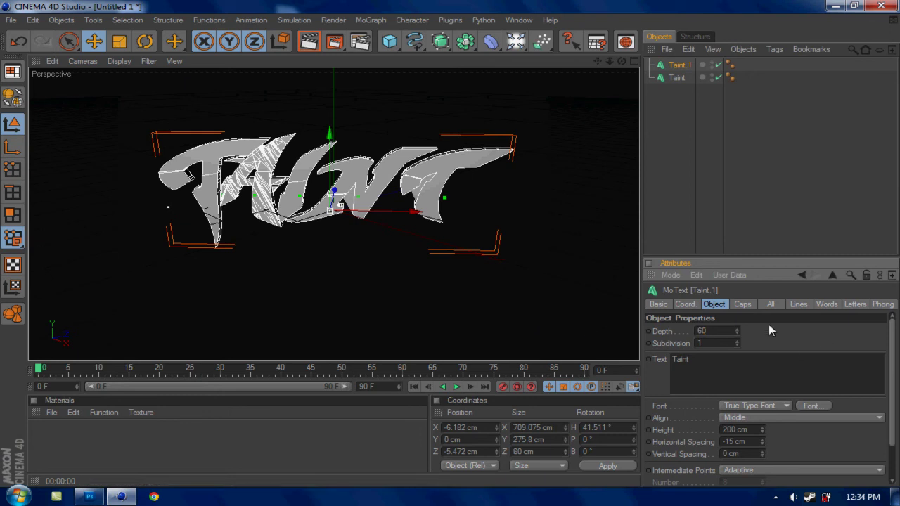
{"action": "key", "text": "Return"}
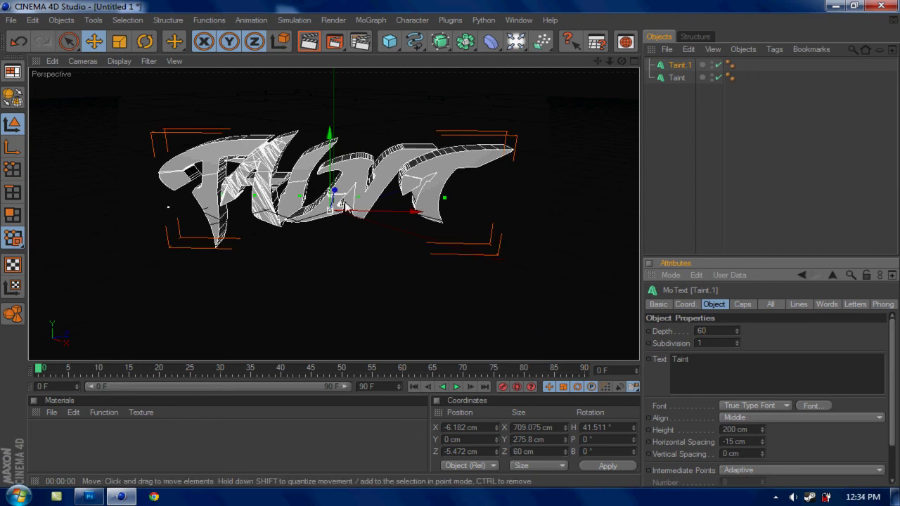
{"action": "left_click_drag", "start_coordinate": [335, 191], "coordinate": [335, 194]}
{"action": "left_click", "coordinate": [337, 267]}
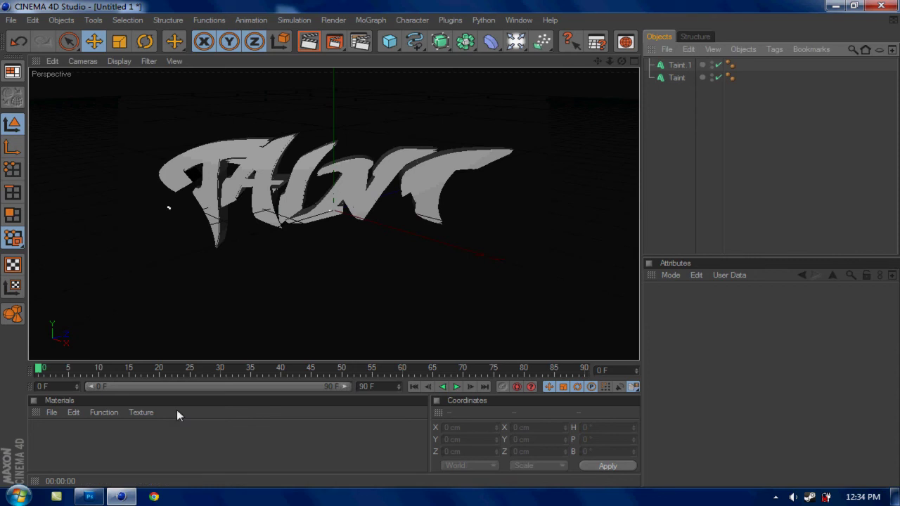
Create a new material and set its color to bright cyan, RGB 0, 221, 255
{"action": "key", "text": "ctrl+n"}
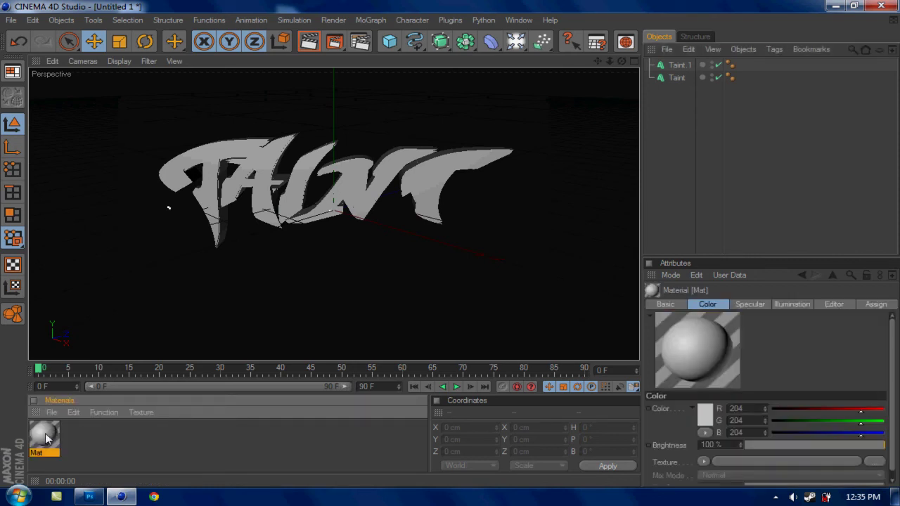
{"action": "double_click", "coordinate": [45, 436]}
{"action": "left_click_drag", "start_coordinate": [391, 97], "coordinate": [527, 38]}
{"action": "left_click", "coordinate": [542, 90]}
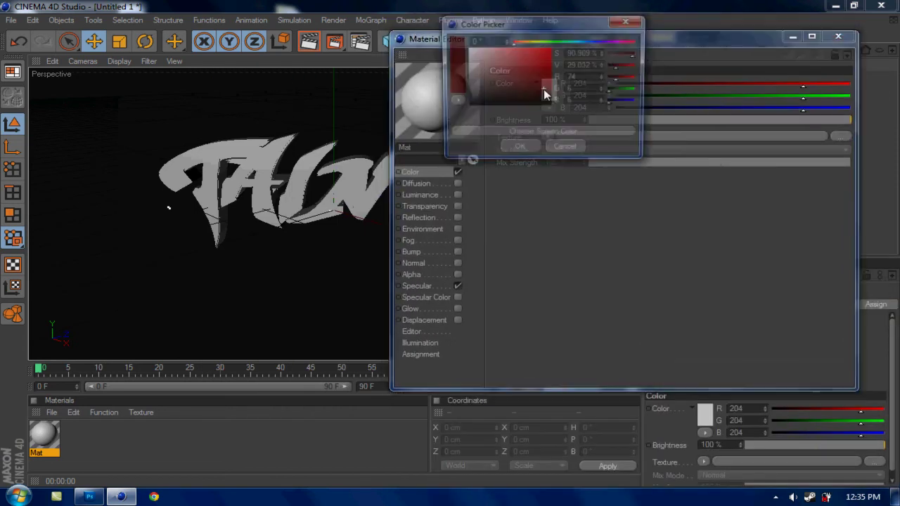
{"action": "left_click", "coordinate": [575, 42]}
{"action": "left_click", "coordinate": [579, 44]}
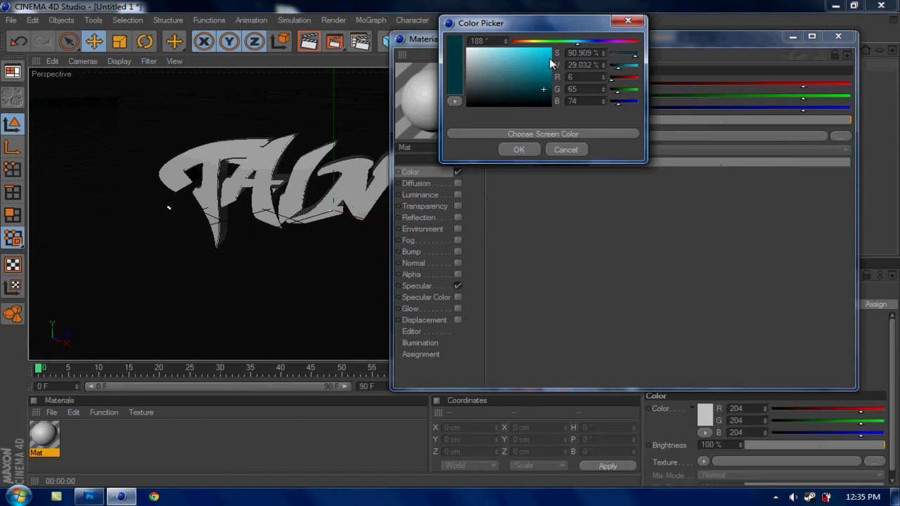
{"action": "left_click", "coordinate": [552, 47]}
{"action": "left_click", "coordinate": [534, 149]}
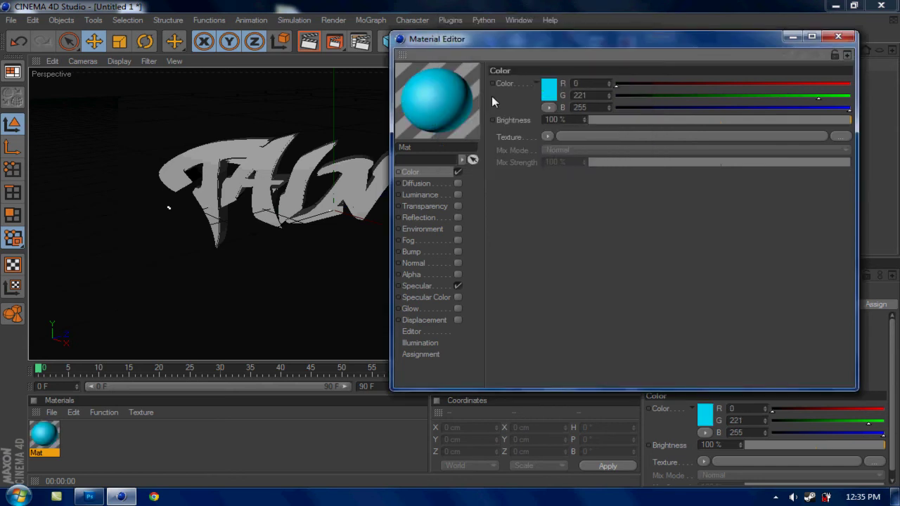
Add a Fresnel texture to the cyan material's color channel and set its mix strength to 24%
{"action": "left_click", "coordinate": [548, 136]}
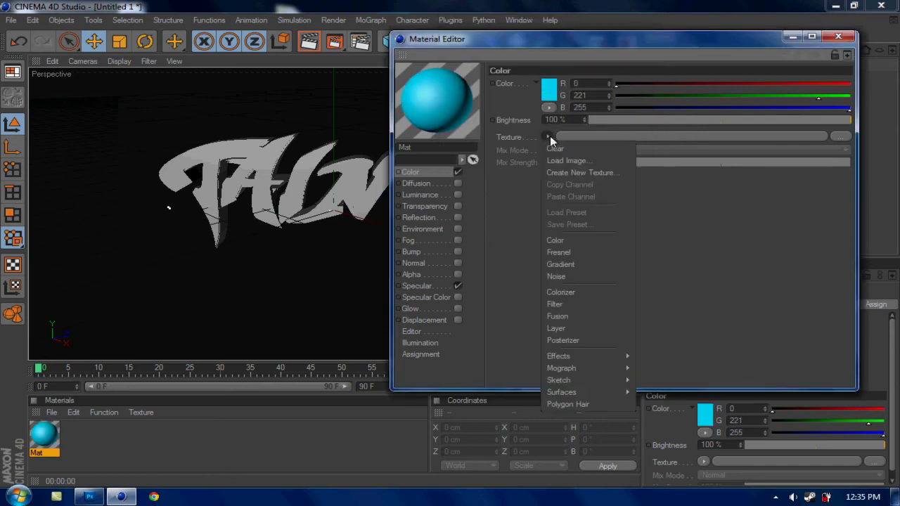
{"action": "left_click", "coordinate": [571, 257]}
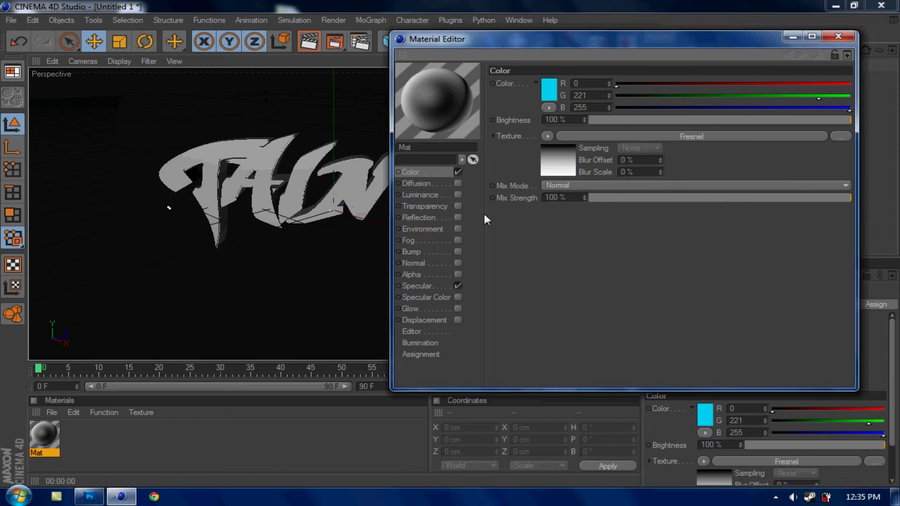
{"action": "left_click", "coordinate": [651, 197]}
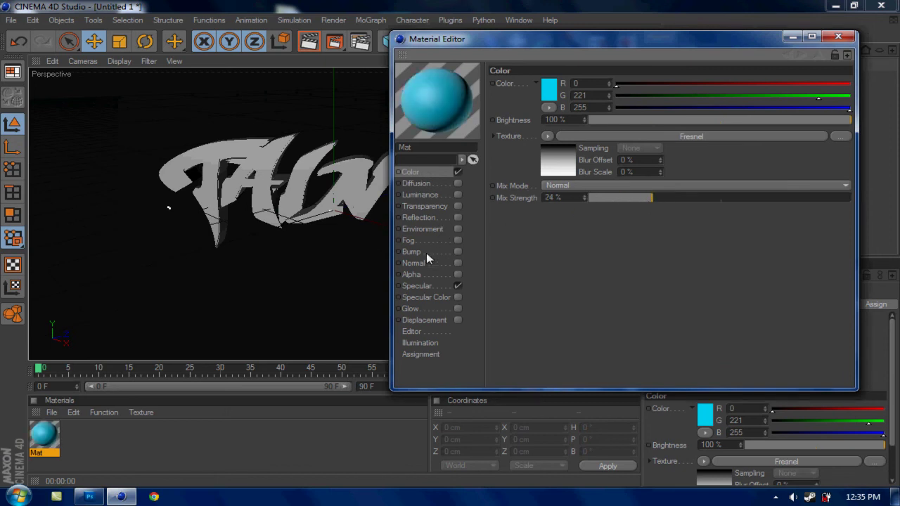
Set the cyan material's specular highlight to 15% width and 85% height
{"action": "left_click", "coordinate": [413, 275]}
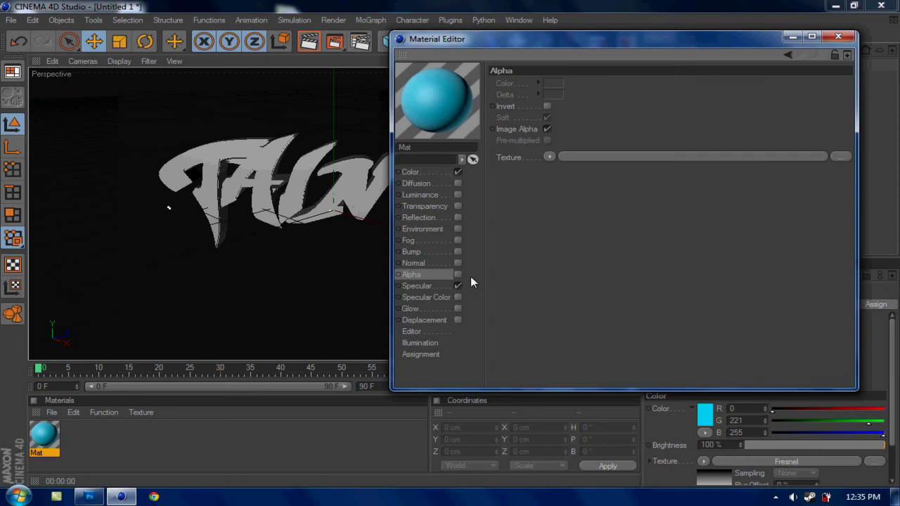
{"action": "left_click", "coordinate": [419, 287]}
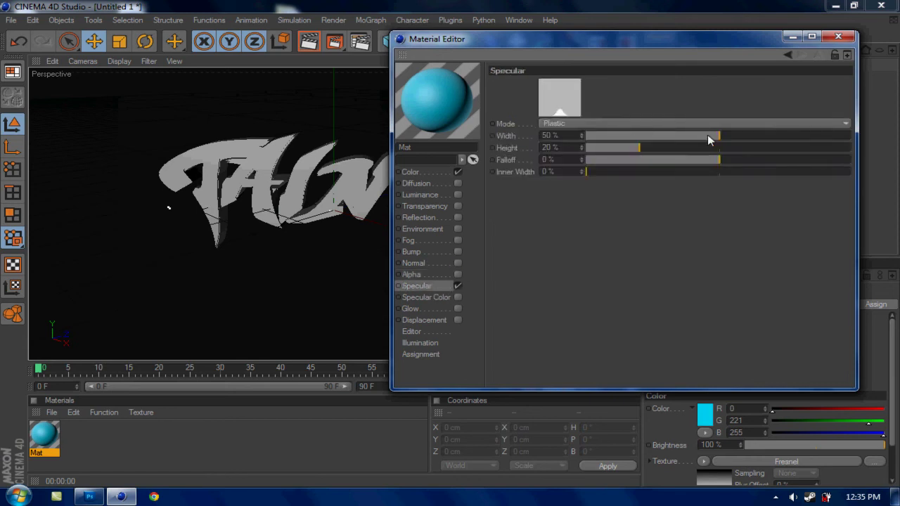
{"action": "left_click_drag", "start_coordinate": [714, 136], "coordinate": [813, 151]}
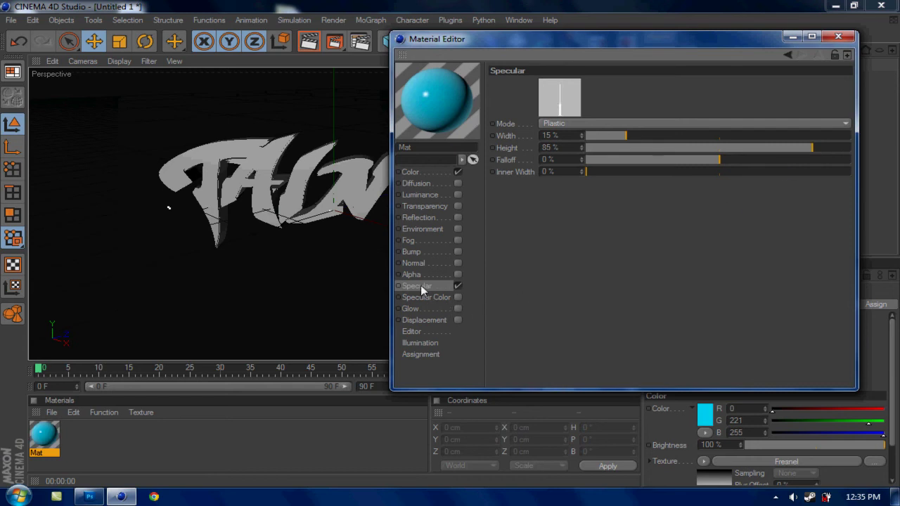
Enable reflection on the cyan material at 25% brightness and close the material editor
{"action": "left_click", "coordinate": [426, 219]}
{"action": "left_click", "coordinate": [457, 217]}
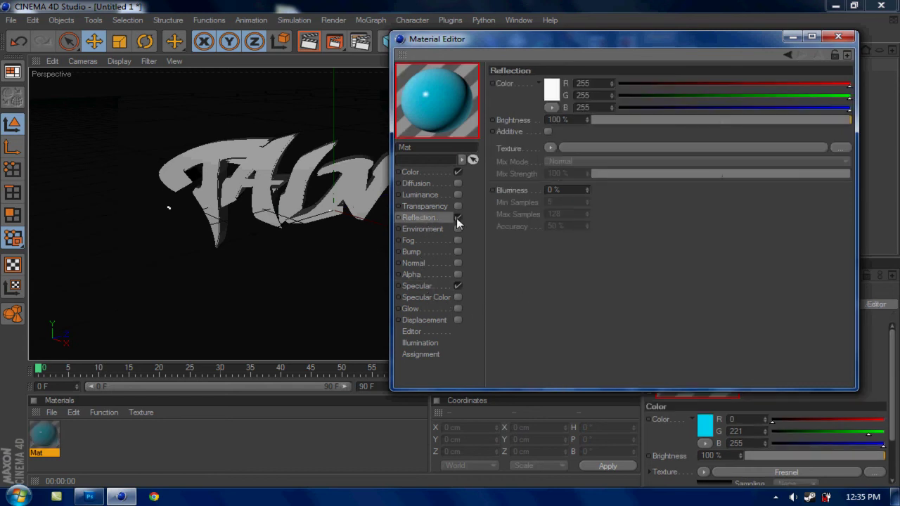
{"action": "left_click_drag", "start_coordinate": [603, 121], "coordinate": [656, 120]}
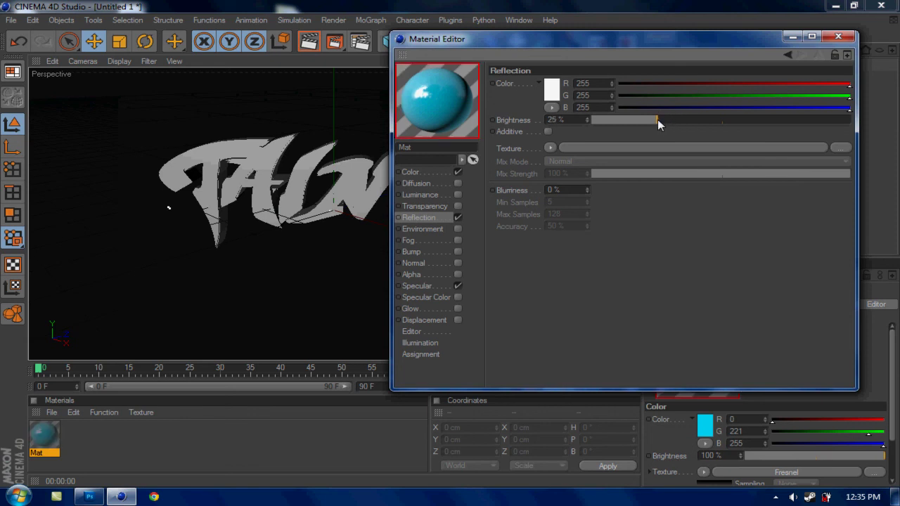
{"action": "left_click", "coordinate": [838, 36]}
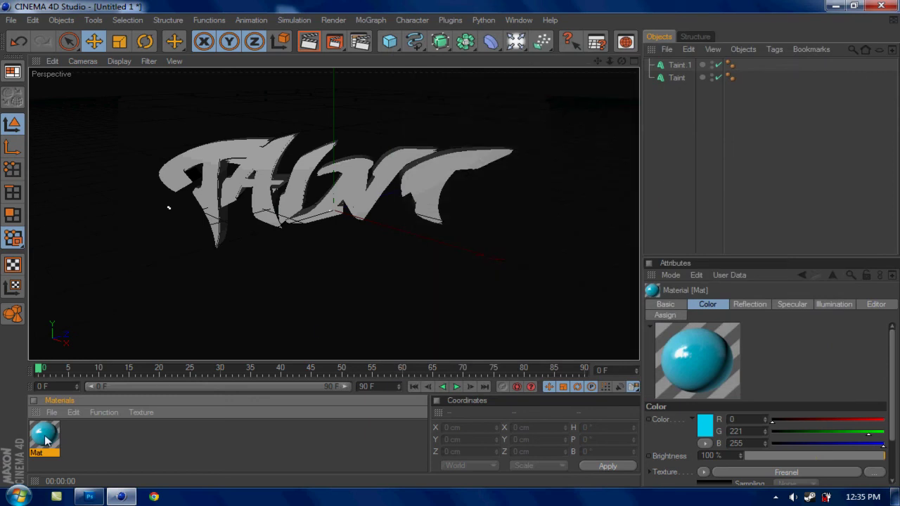
Apply the cyan material to the original Taint text and preview it with a viewport render
{"action": "left_click_drag", "start_coordinate": [45, 440], "coordinate": [668, 46]}
{"action": "left_click_drag", "start_coordinate": [677, 81], "coordinate": [677, 81]}
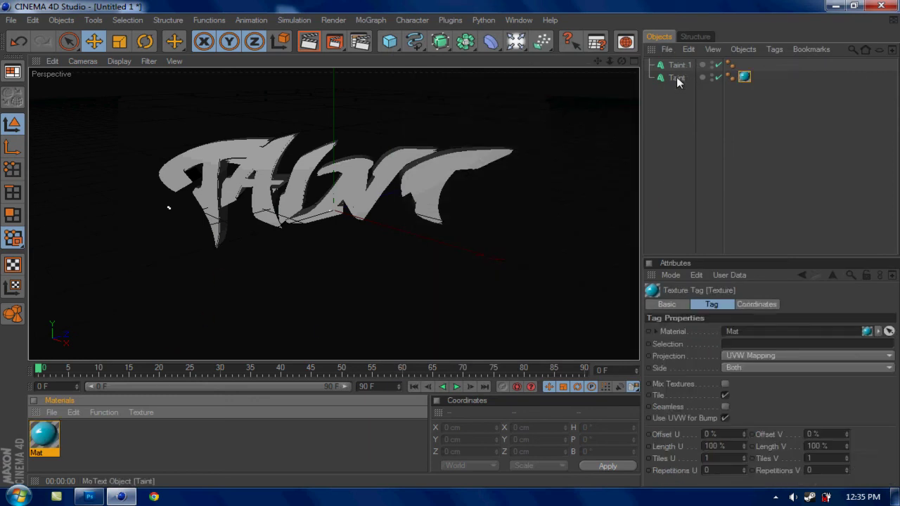
{"action": "left_click", "coordinate": [309, 44]}
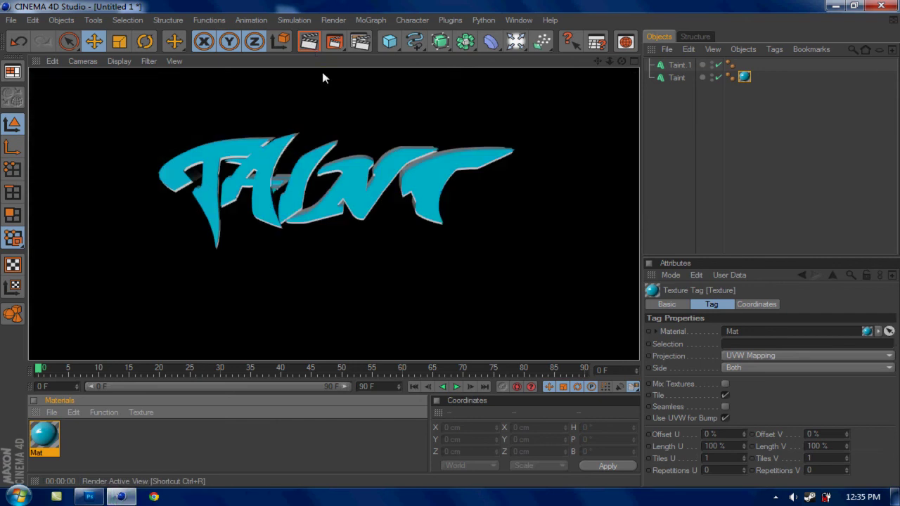
{"action": "left_click", "coordinate": [447, 274]}
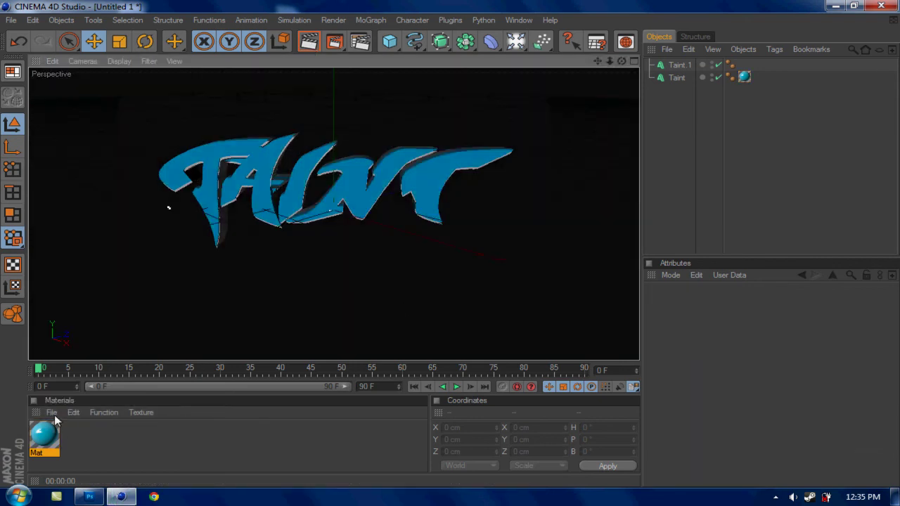
Create a new Nukei shader material
{"action": "left_click", "coordinate": [51, 412]}
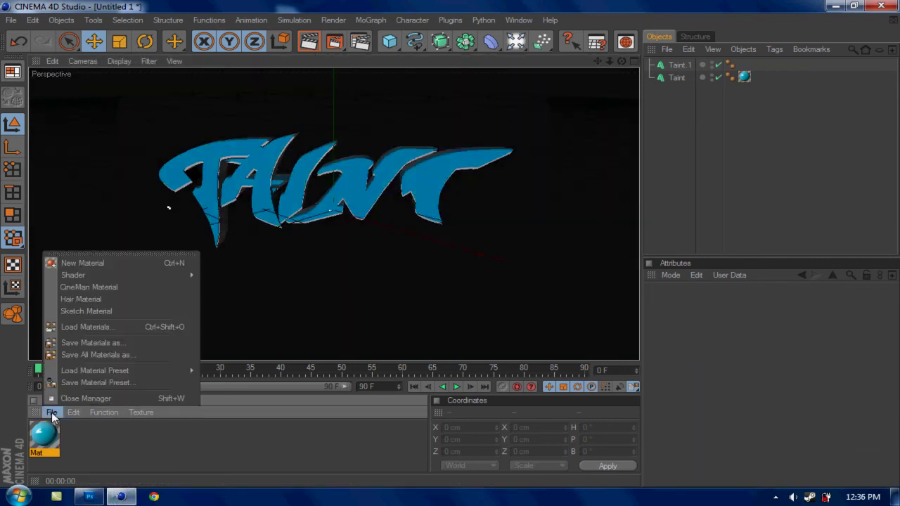
{"action": "mouse_move", "coordinate": [75, 275]}
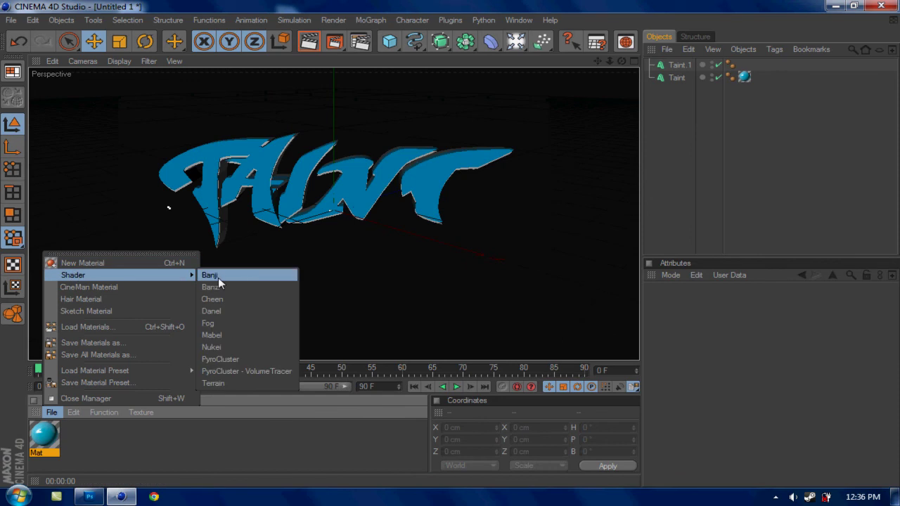
{"action": "left_click", "coordinate": [223, 347]}
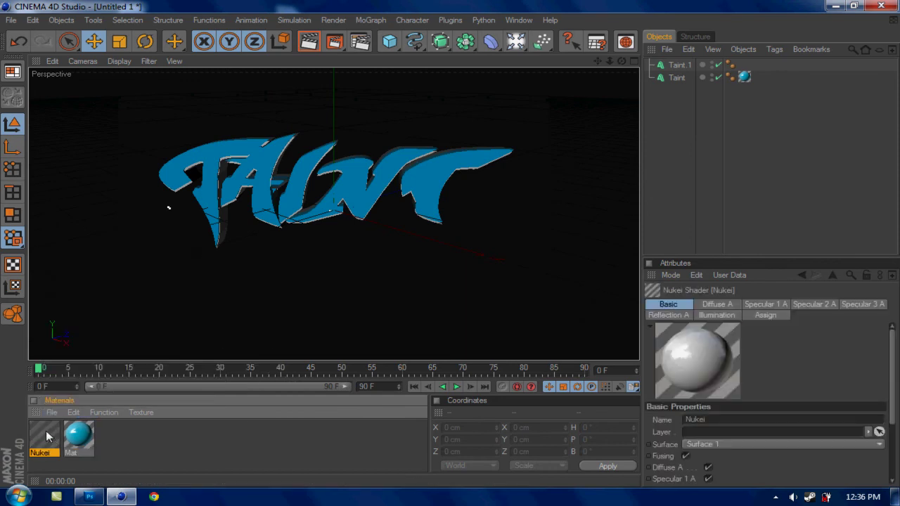
Set the Nukei shader's Diffuse A color to dark blue, RGB 5, 0, 112
{"action": "left_click", "coordinate": [717, 303]}
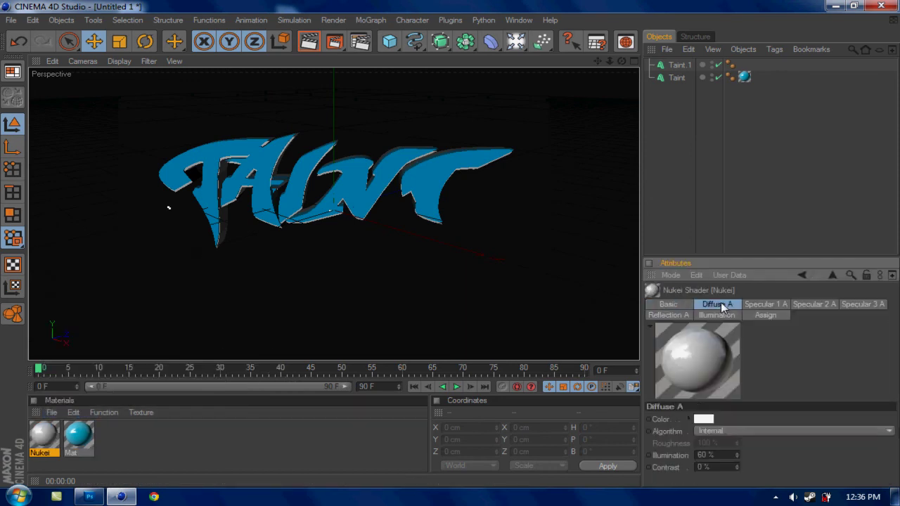
{"action": "left_click", "coordinate": [703, 420]}
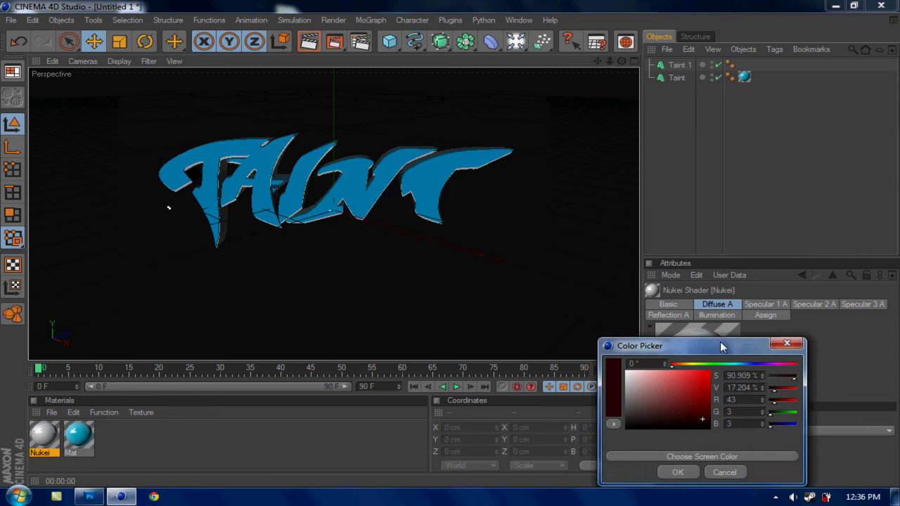
{"action": "left_click_drag", "start_coordinate": [720, 347], "coordinate": [727, 178]}
{"action": "left_click", "coordinate": [681, 199]}
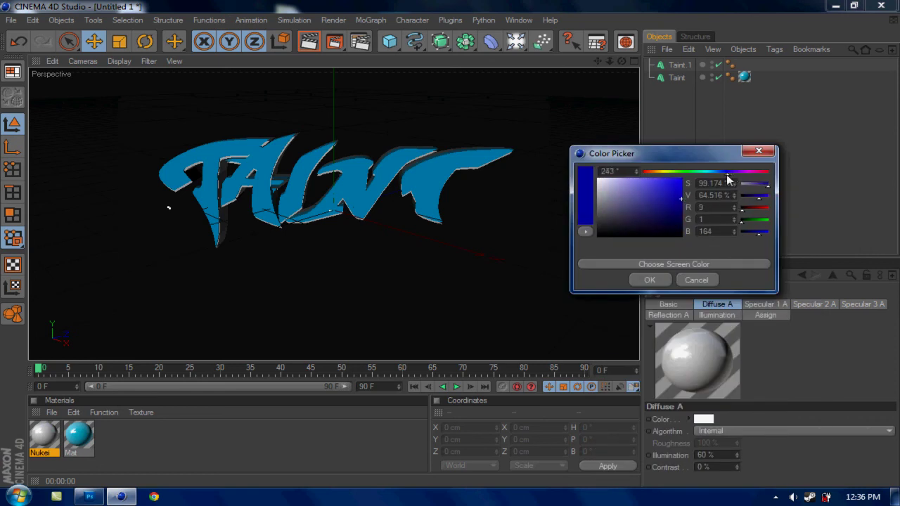
{"action": "left_click_drag", "start_coordinate": [683, 200], "coordinate": [689, 206]}
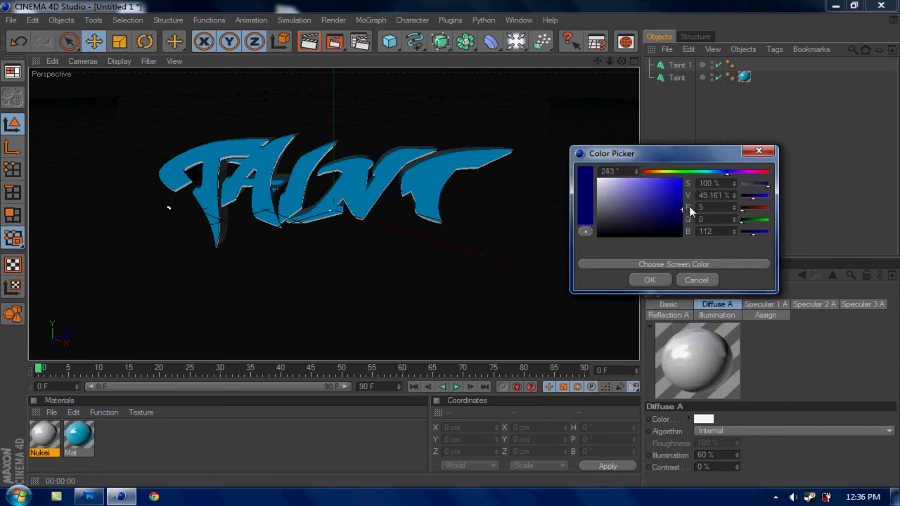
{"action": "left_click", "coordinate": [661, 279]}
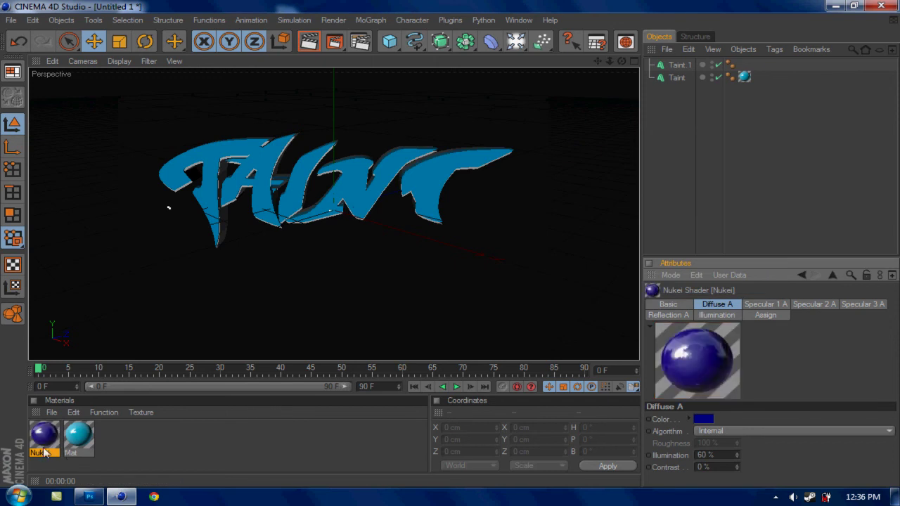
Apply the dark blue Nukei material to the Taint 1 copy and preview both texts with a viewport render
{"action": "left_click_drag", "start_coordinate": [42, 443], "coordinate": [678, 70]}
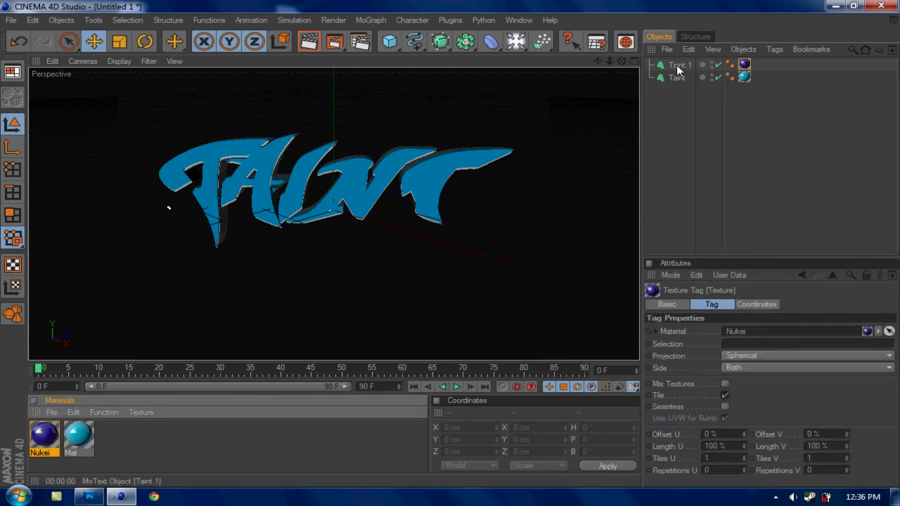
{"action": "left_click", "coordinate": [308, 42]}
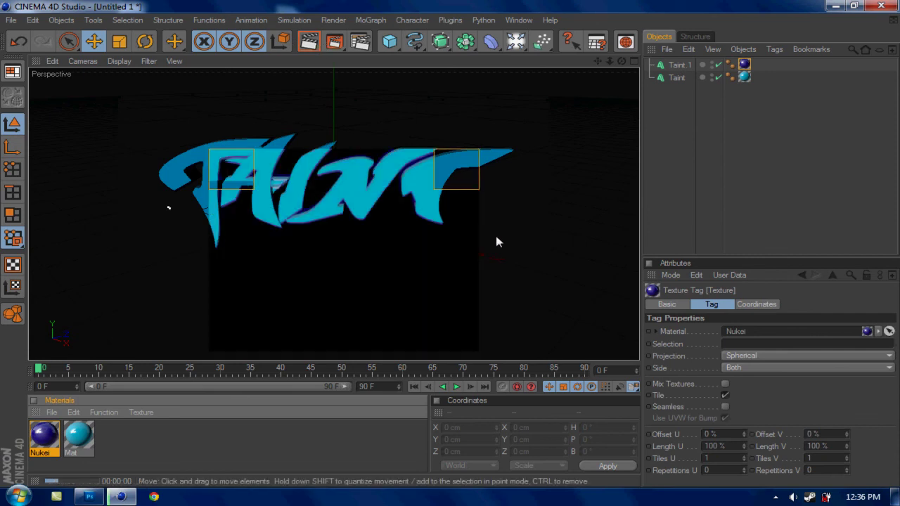
{"action": "left_click", "coordinate": [398, 208]}
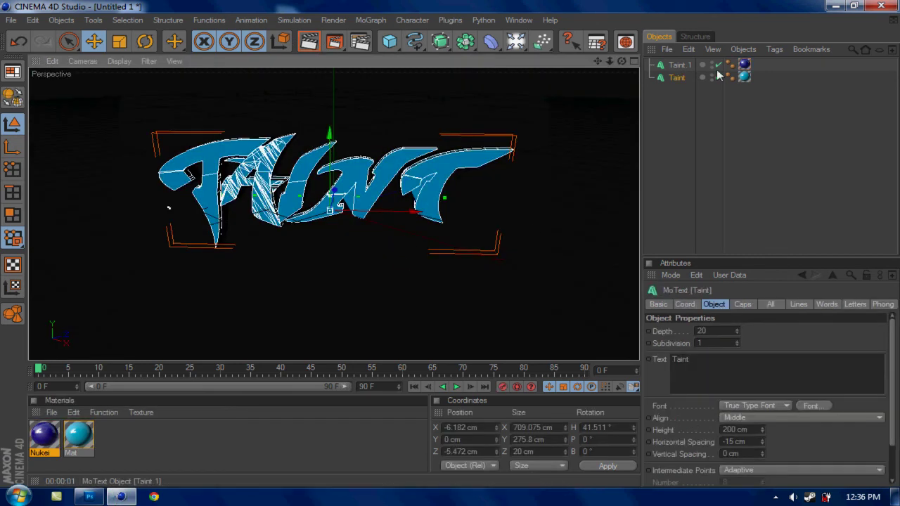
{"action": "left_click", "coordinate": [744, 77]}
{"action": "left_click", "coordinate": [712, 210]}
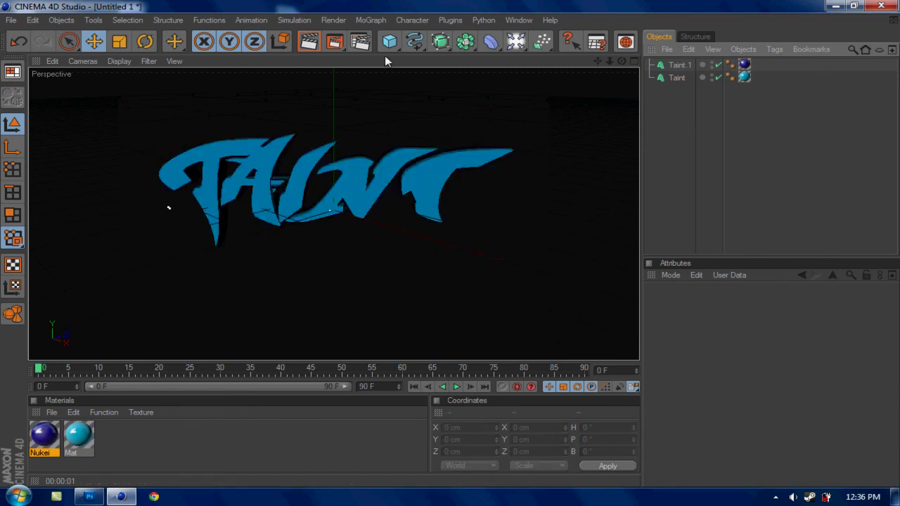
Set the render output size to 1280 x 720 pixels
{"action": "left_click", "coordinate": [362, 42]}
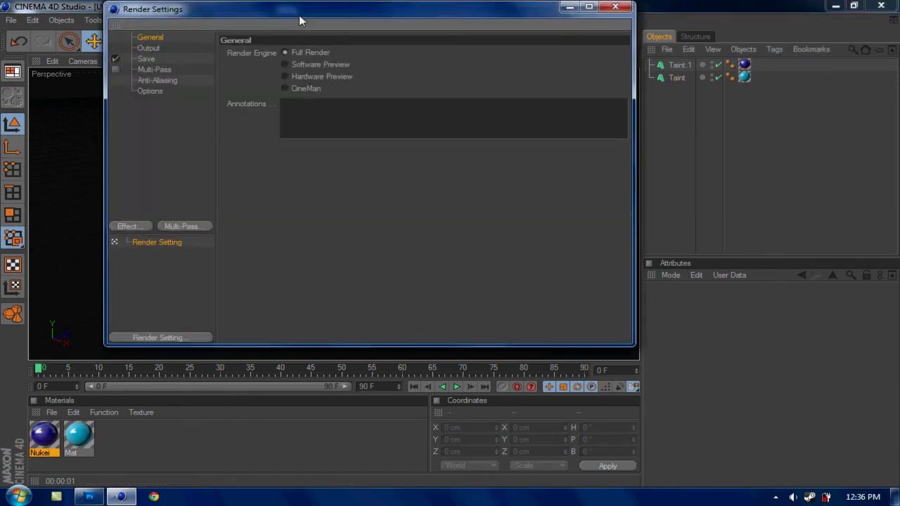
{"action": "left_click_drag", "start_coordinate": [299, 14], "coordinate": [515, 32]}
{"action": "left_click", "coordinate": [391, 68]}
{"action": "left_click", "coordinate": [539, 83]}
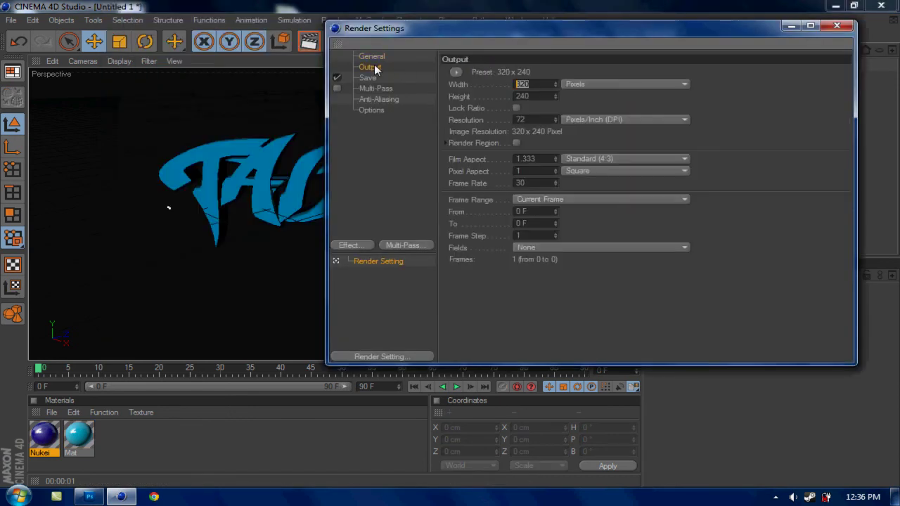
{"action": "type", "text": "1280"}
{"action": "key", "text": "Return"}
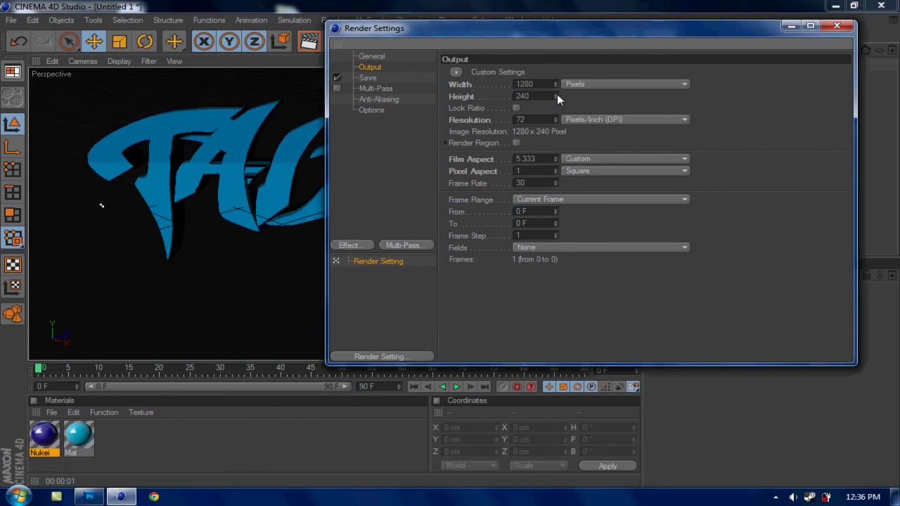
{"action": "left_click", "coordinate": [538, 96]}
{"action": "type", "text": "720"}
{"action": "key", "text": "Return"}
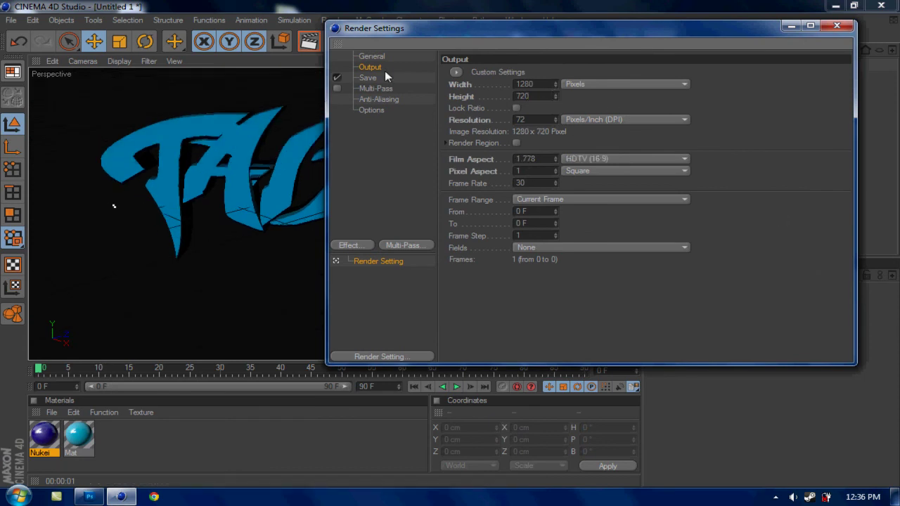
Set the render to save to the Desktop under the file name Taint123
{"action": "left_click", "coordinate": [368, 77]}
{"action": "left_click", "coordinate": [833, 94]}
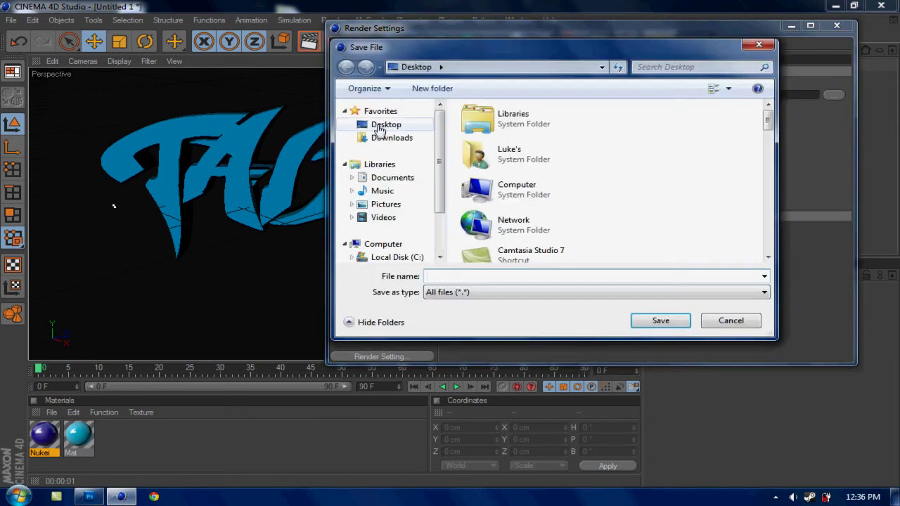
{"action": "left_click", "coordinate": [442, 277]}
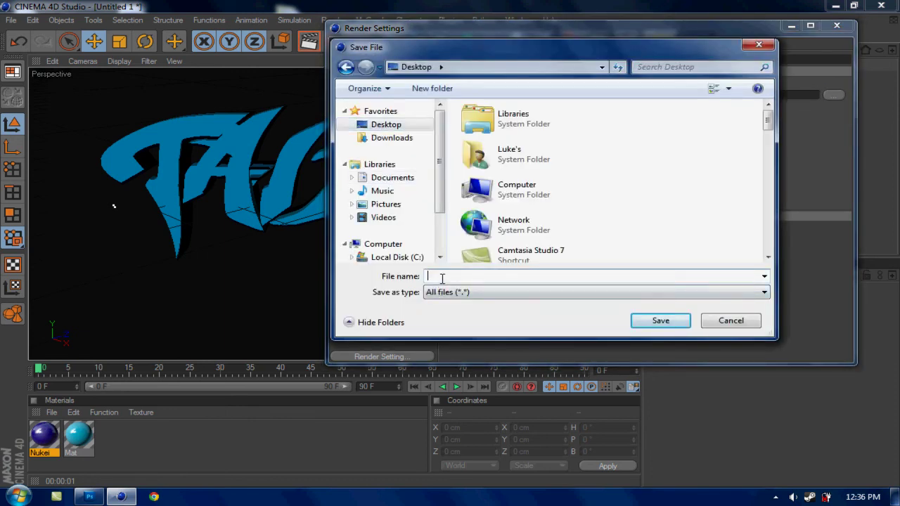
{"action": "type", "text": "Tair"}
{"action": "left_click", "coordinate": [662, 326]}
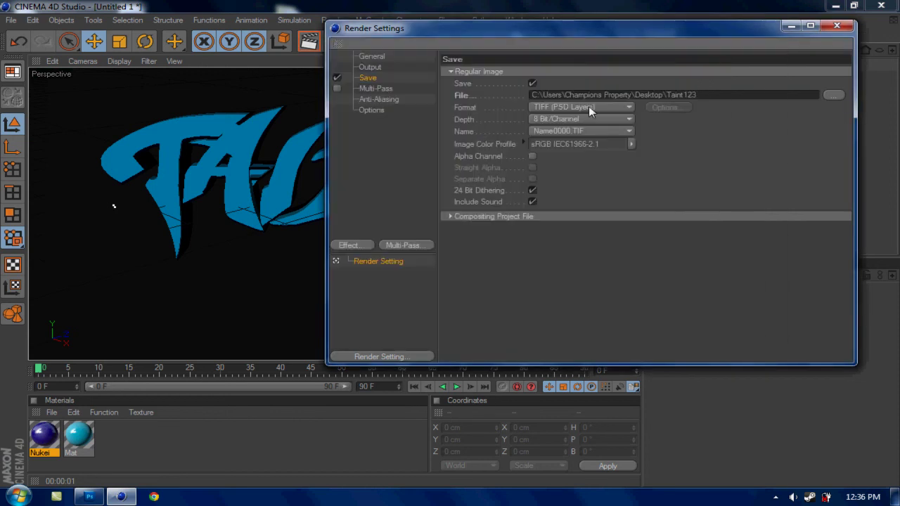
Set the saved image format to QuickTime PNG and enable its alpha channel
{"action": "left_click", "coordinate": [589, 106]}
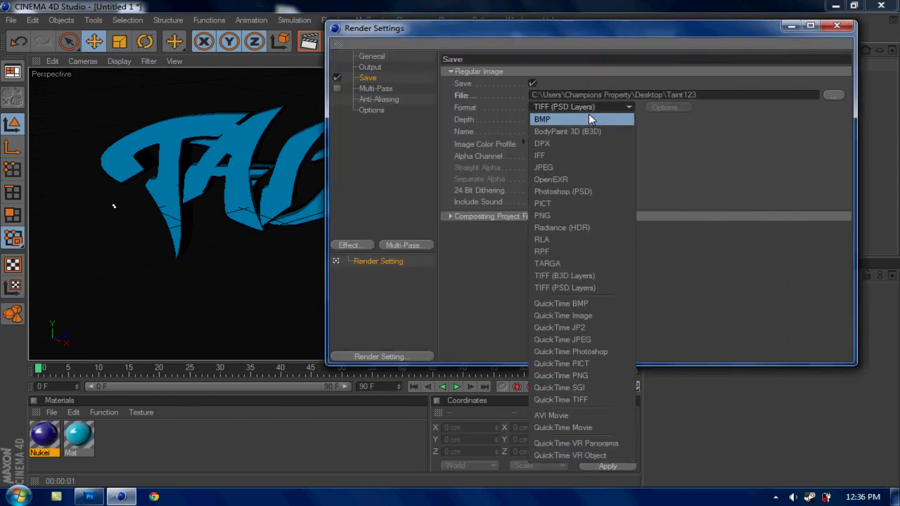
{"action": "left_click", "coordinate": [593, 375]}
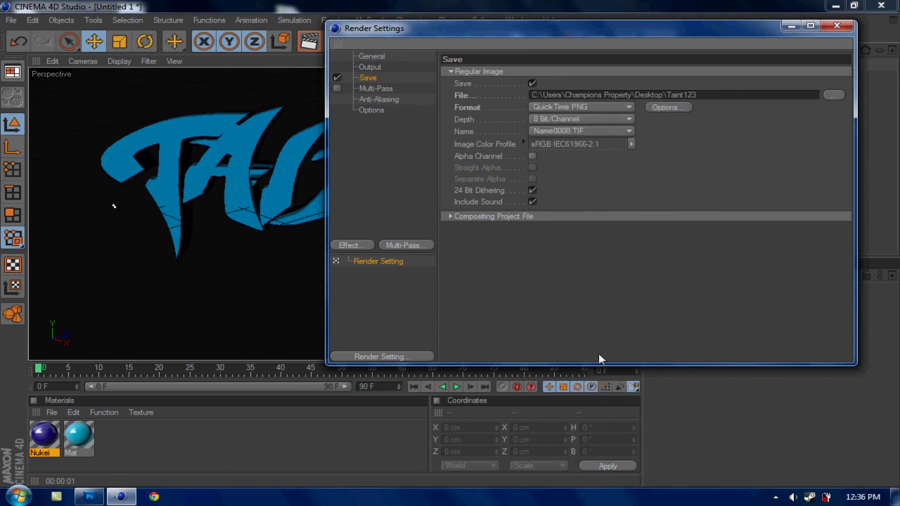
{"action": "left_click", "coordinate": [532, 155]}
Set the render's anti-aliasing to Best
{"action": "left_click_drag", "start_coordinate": [537, 34], "coordinate": [560, 42]}
{"action": "left_click", "coordinate": [390, 97]}
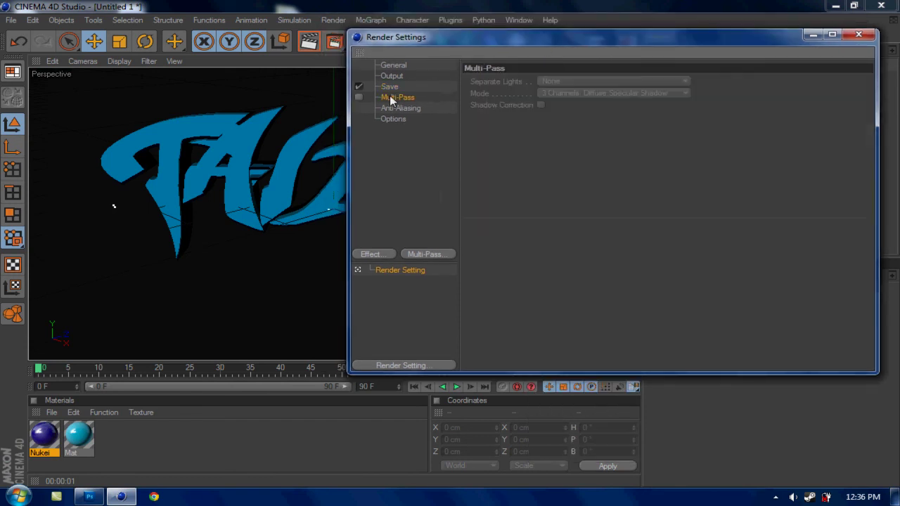
{"action": "key", "text": "Down"}
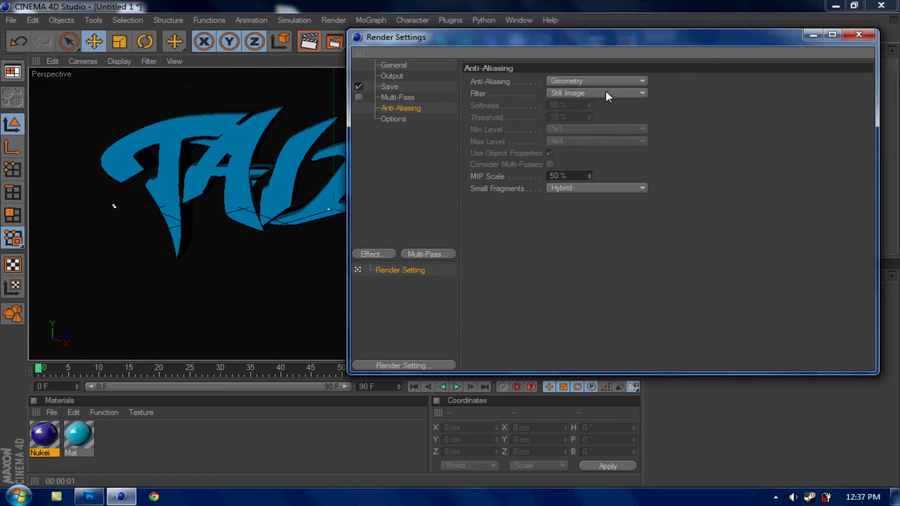
{"action": "left_click", "coordinate": [582, 81]}
{"action": "left_click", "coordinate": [578, 116]}
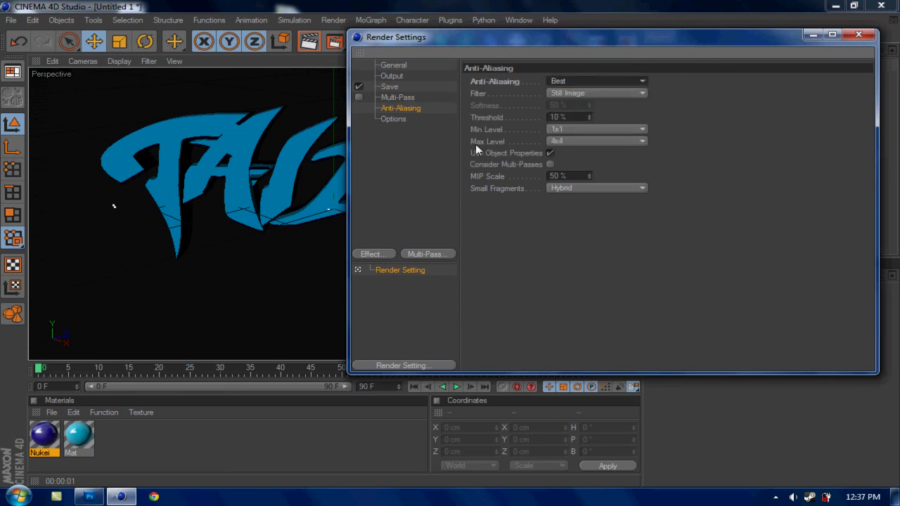
Add the Ambient Occlusion effect to the render settings and close them
{"action": "left_click", "coordinate": [393, 120]}
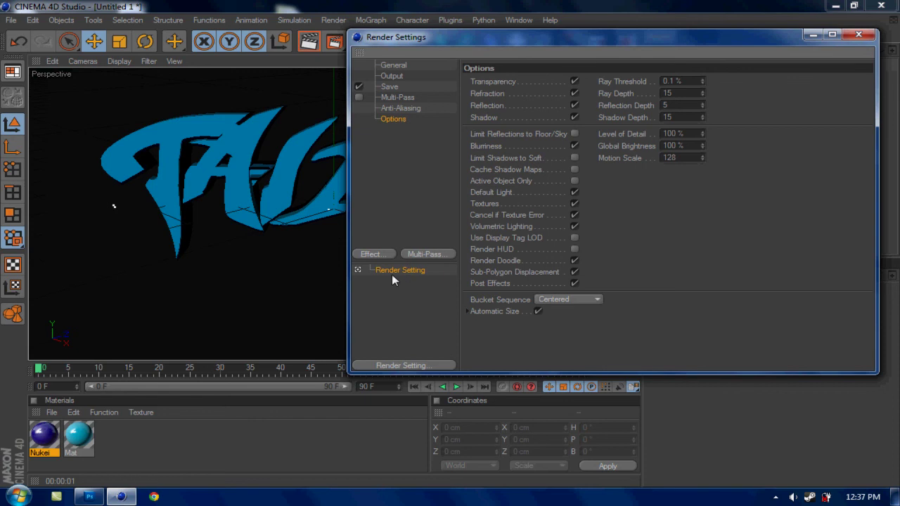
{"action": "left_click", "coordinate": [368, 254]}
{"action": "left_click", "coordinate": [434, 251]}
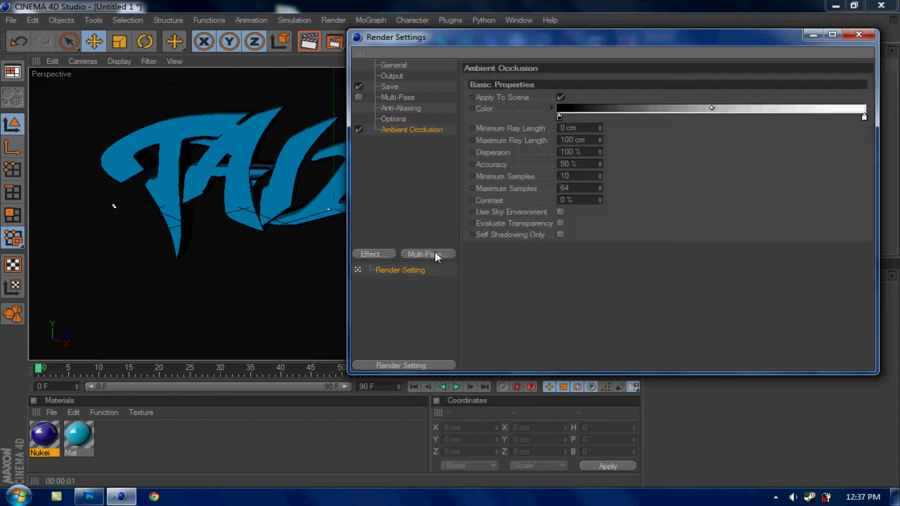
{"action": "left_click", "coordinate": [860, 35]}
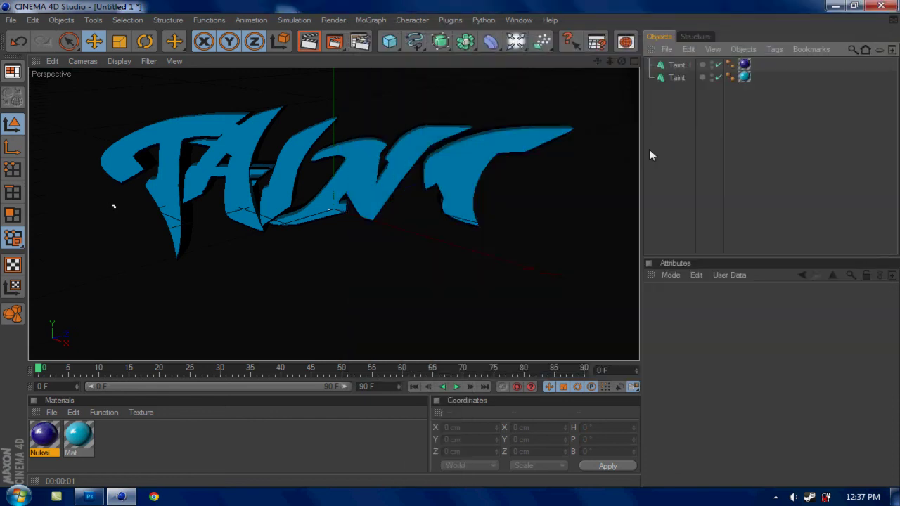
Add an Omni light and move it beside the final T, at about X 404 cm, Y 71 cm, Z 0 cm
{"action": "scroll", "coordinate": [384, 153], "scroll_direction": "down", "scroll_amount": 2}
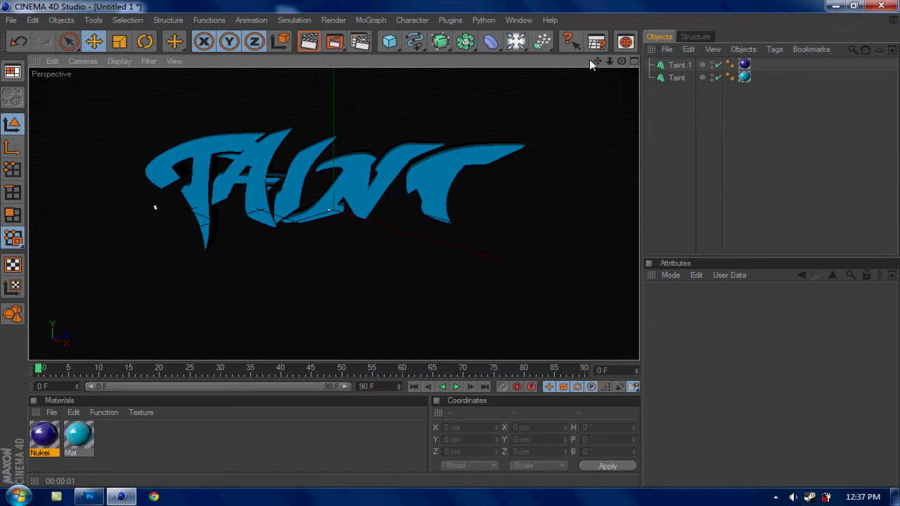
{"action": "mouse_move", "coordinate": [597, 61]}
{"action": "left_mouse_down"}
{"action": "mouse_move", "coordinate": [603, 67]}
{"action": "mouse_move", "coordinate": [594, 59]}
{"action": "left_mouse_up"}
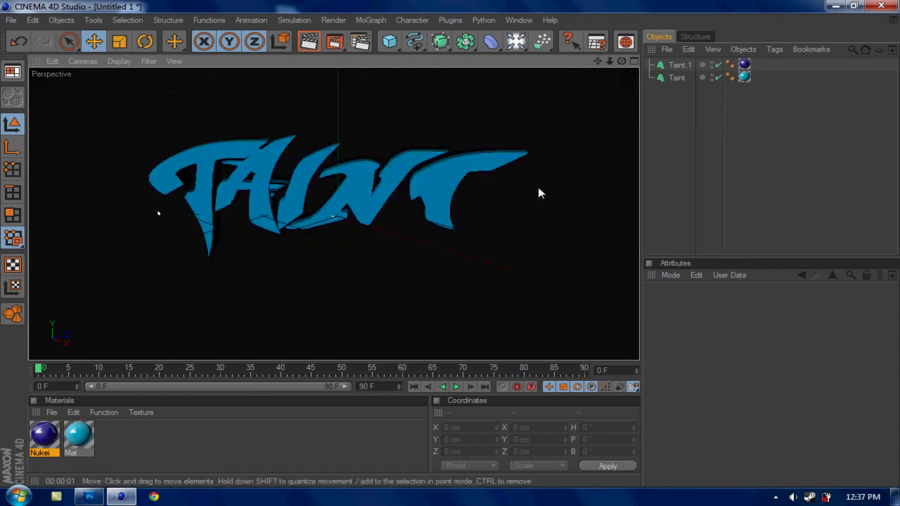
{"action": "left_click", "coordinate": [518, 42]}
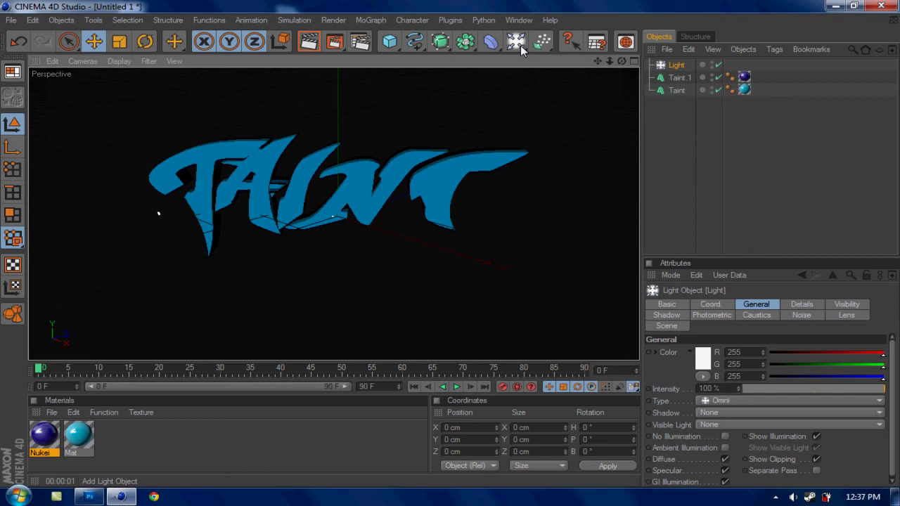
{"action": "left_click_drag", "start_coordinate": [337, 217], "coordinate": [547, 211]}
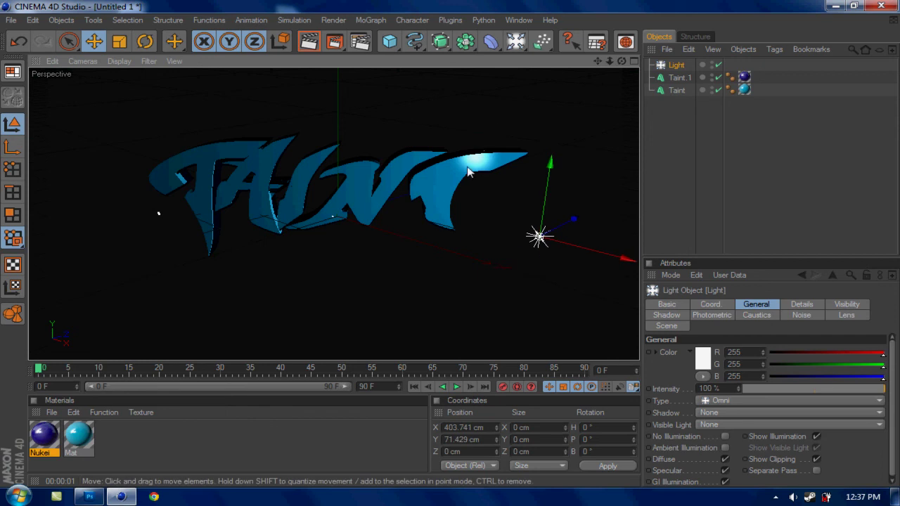
Add a second light above and in front of the text at about X 106, Y 339, Z -278 cm, and preview it with a viewport render
{"action": "left_click", "coordinate": [517, 46]}
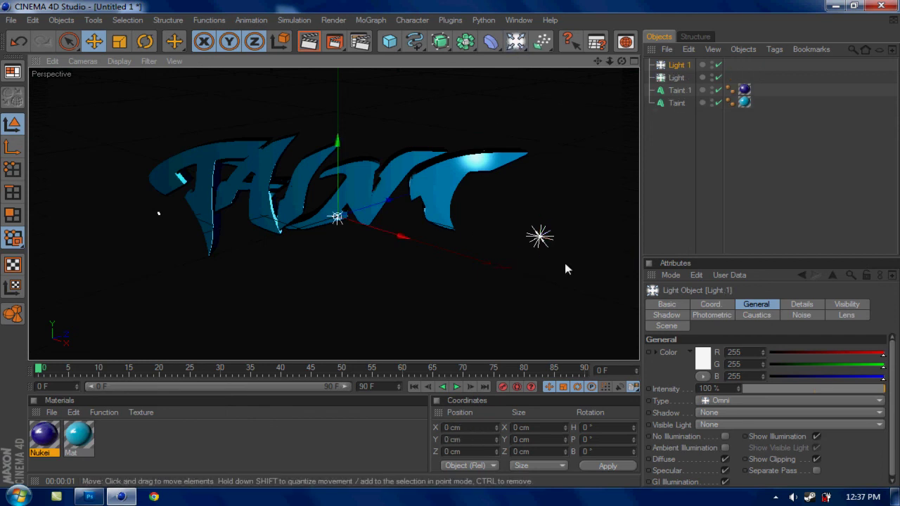
{"action": "left_click_drag", "start_coordinate": [403, 246], "coordinate": [243, 68]}
{"action": "left_click", "coordinate": [309, 42]}
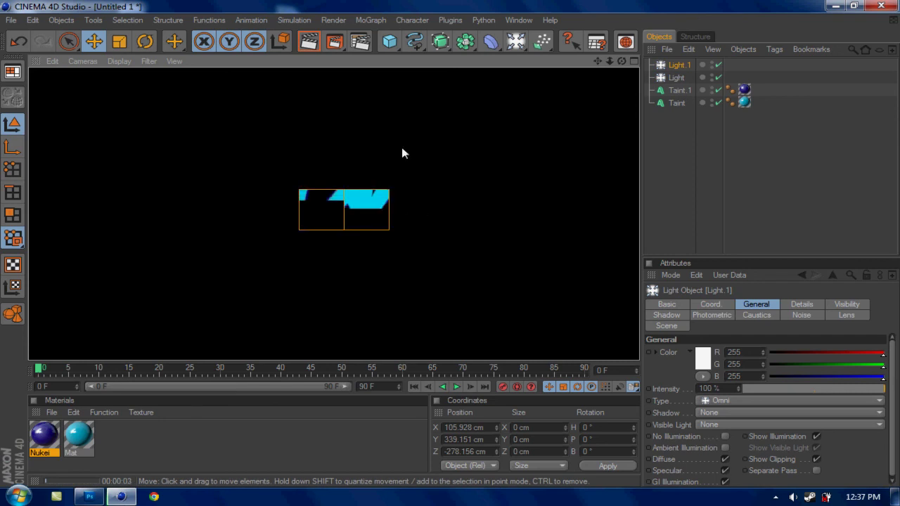
{"action": "left_click", "coordinate": [518, 225]}
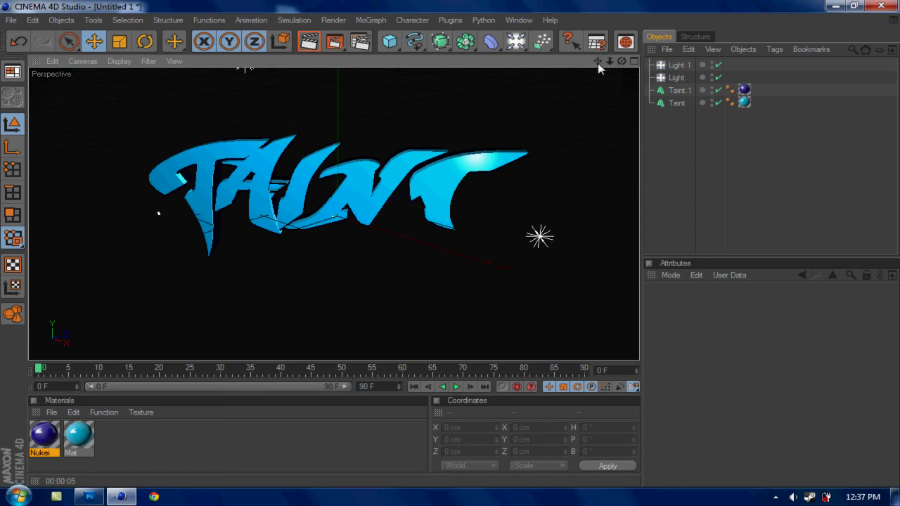
Render the lit Taint text to the Picture Viewer as Taint123.png, check the finished image and close the viewer
{"action": "left_click", "coordinate": [343, 42]}
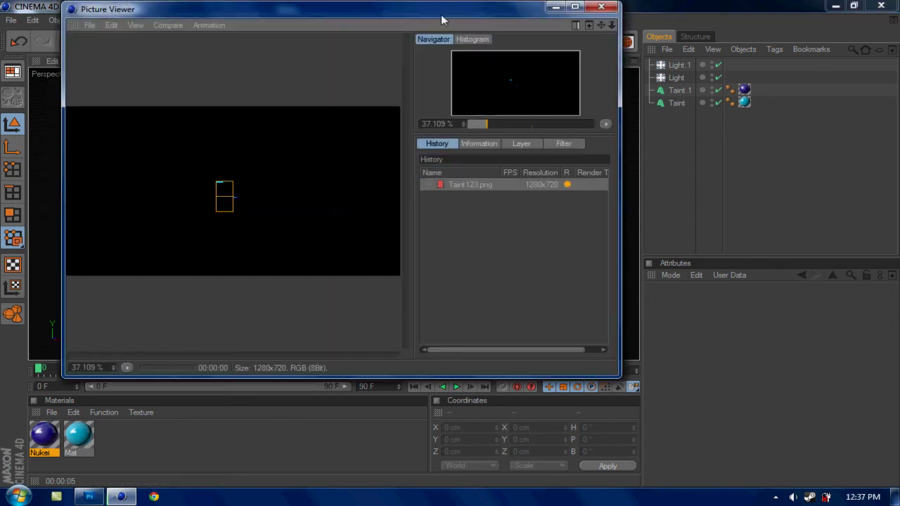
{"action": "left_click_drag", "start_coordinate": [443, 16], "coordinate": [454, 30]}
{"action": "left_click", "coordinate": [616, 25]}
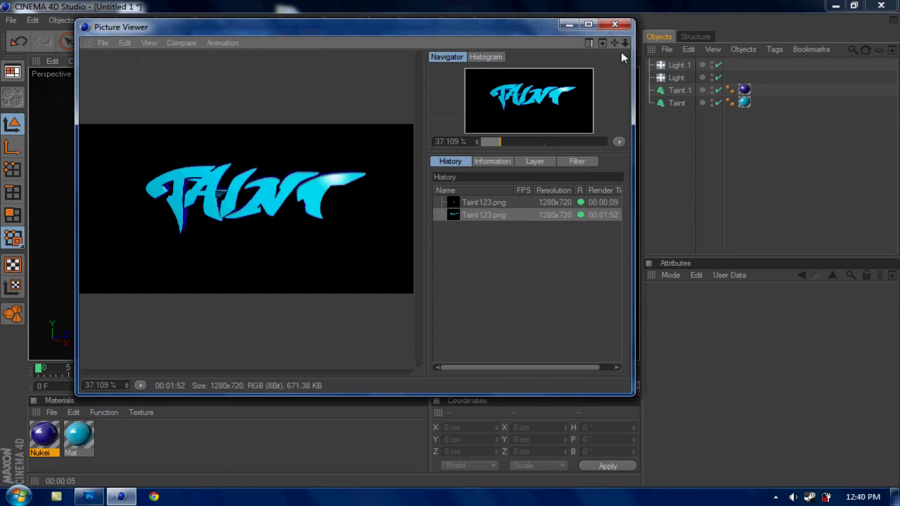
{"action": "left_click_drag", "start_coordinate": [534, 28], "coordinate": [585, 54]}
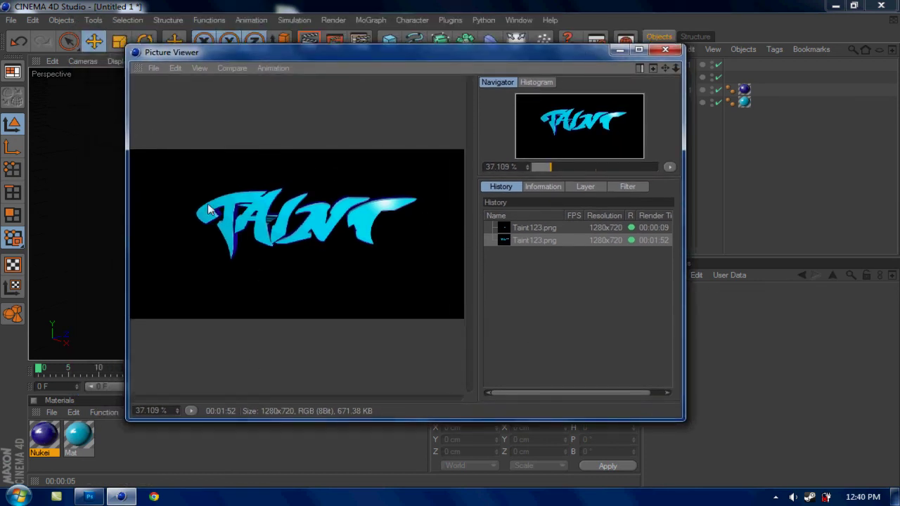
{"action": "left_click", "coordinate": [667, 51]}
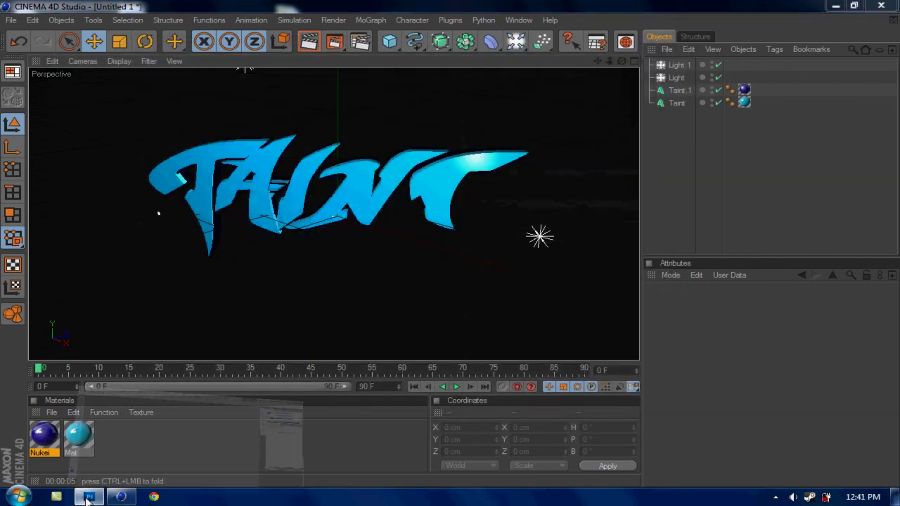
Switch to Photoshop, open Taint123 from the Desktop and shift the Taint text slightly down and to the left on the canvas
{"action": "left_click", "coordinate": [89, 497]}
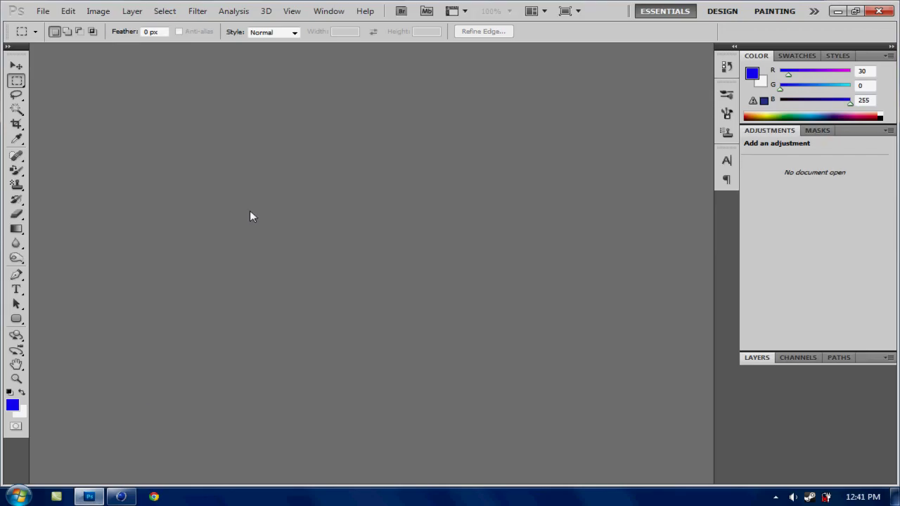
{"action": "left_click", "coordinate": [43, 11]}
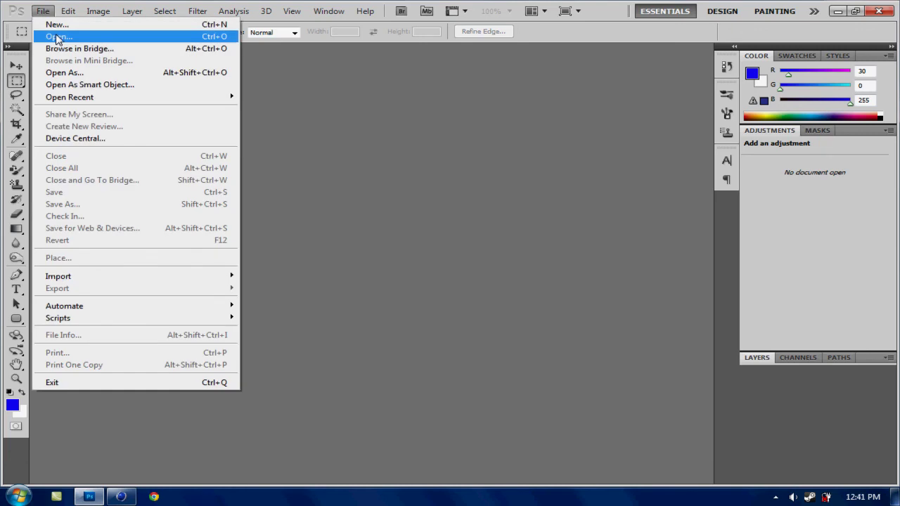
{"action": "left_click", "coordinate": [56, 35]}
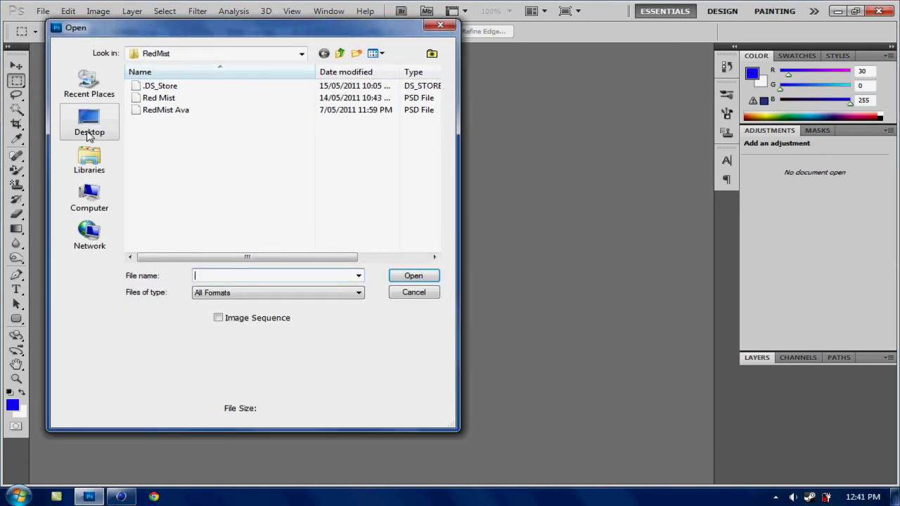
{"action": "left_click", "coordinate": [89, 134]}
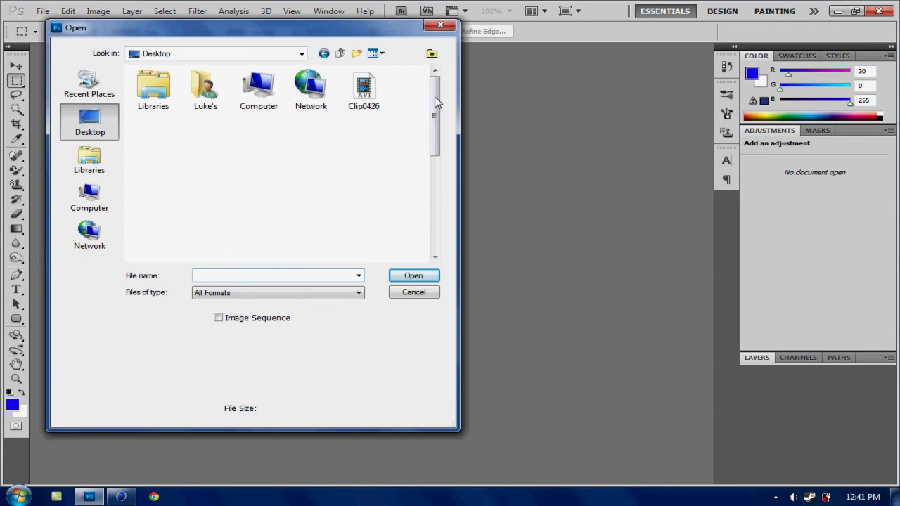
{"action": "left_click_drag", "start_coordinate": [435, 102], "coordinate": [434, 201]}
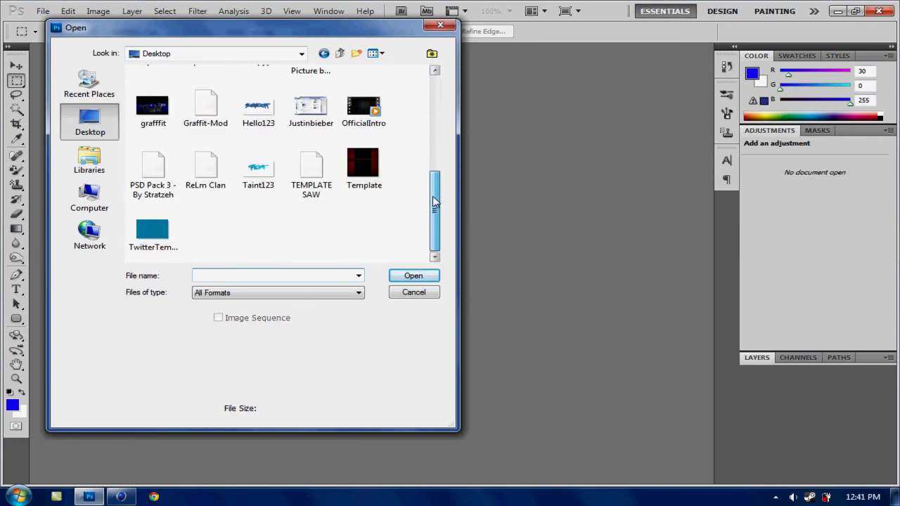
{"action": "left_click", "coordinate": [254, 177]}
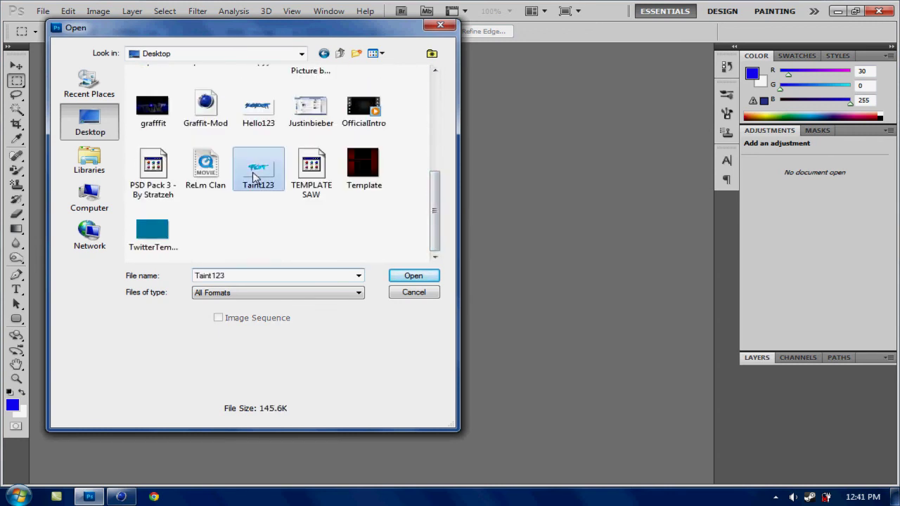
{"action": "key", "text": "Return"}
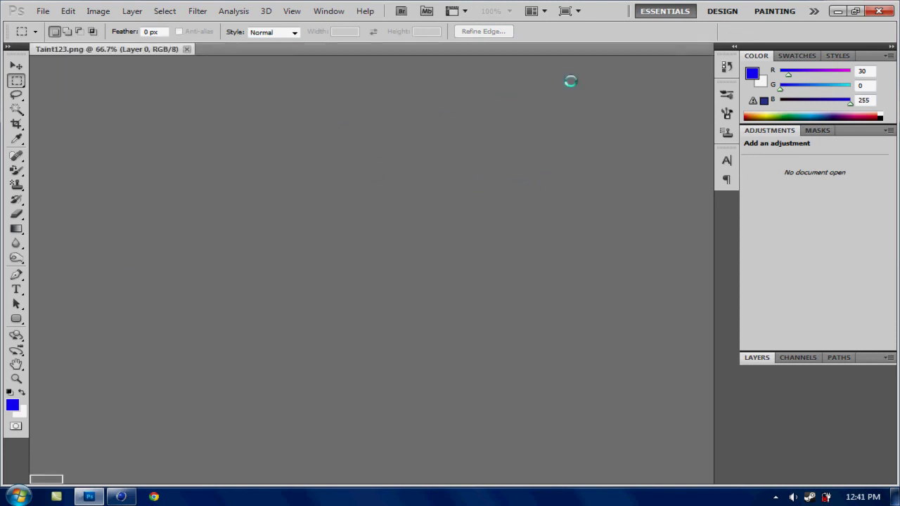
{"action": "key", "text": "v"}
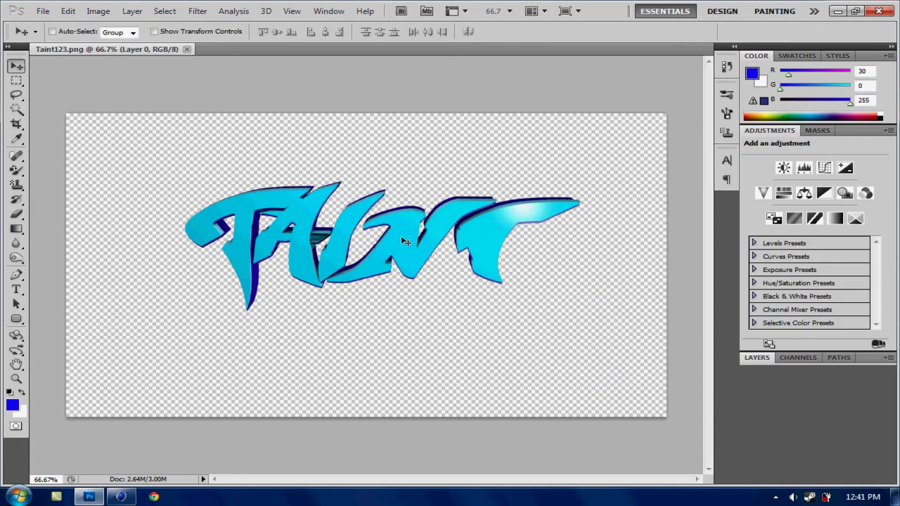
{"action": "mouse_move", "coordinate": [408, 249]}
{"action": "left_mouse_down"}
{"action": "mouse_move", "coordinate": [400, 259]}
{"action": "mouse_move", "coordinate": [415, 254]}
{"action": "mouse_move", "coordinate": [393, 248]}
{"action": "left_mouse_up"}
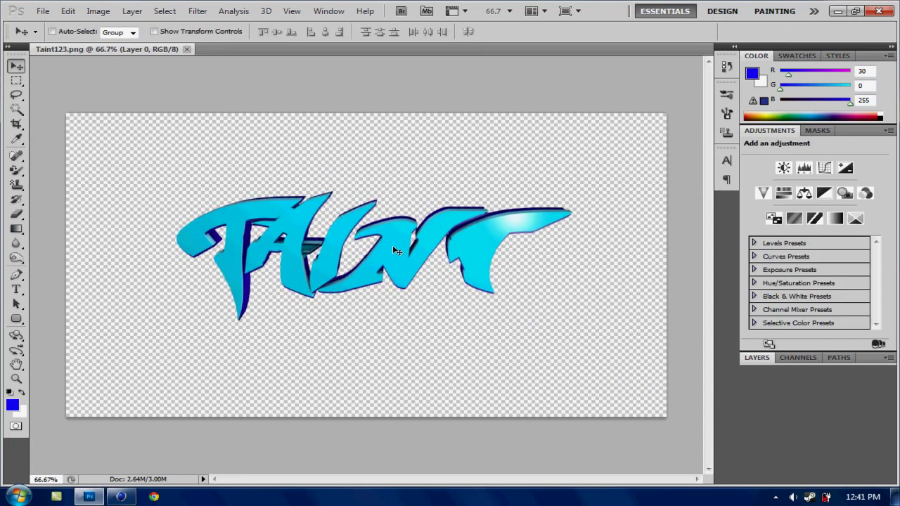
{"action": "left_click", "coordinate": [43, 11]}
{"action": "left_click", "coordinate": [49, 36]}
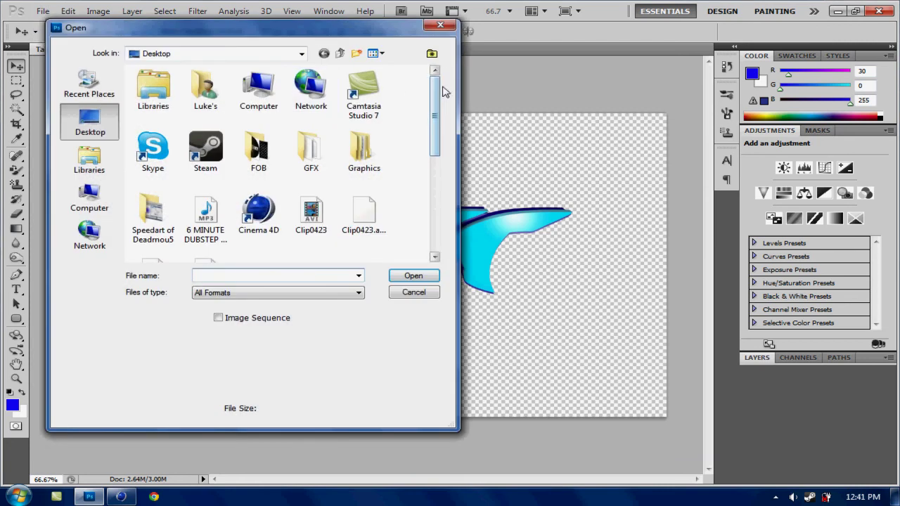
{"action": "scroll", "coordinate": [436, 104], "scroll_direction": "down", "scroll_amount": 1}
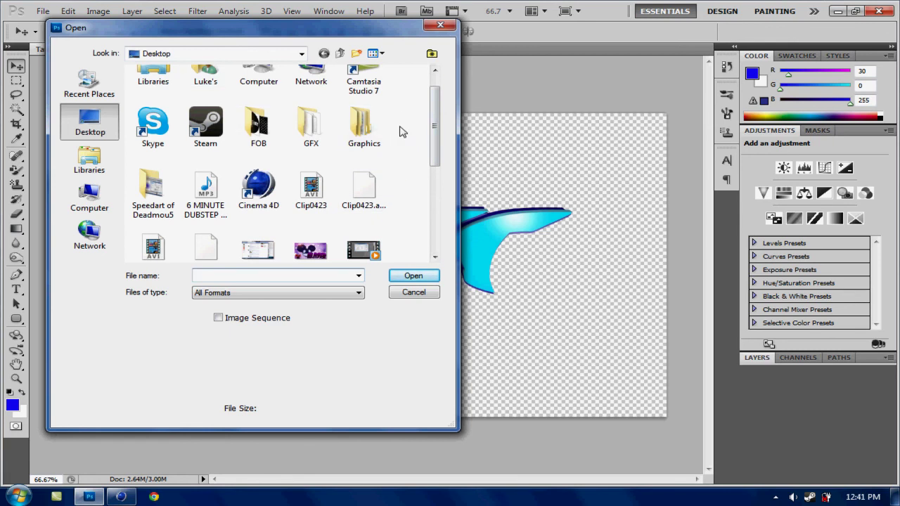
{"action": "double_click", "coordinate": [369, 140]}
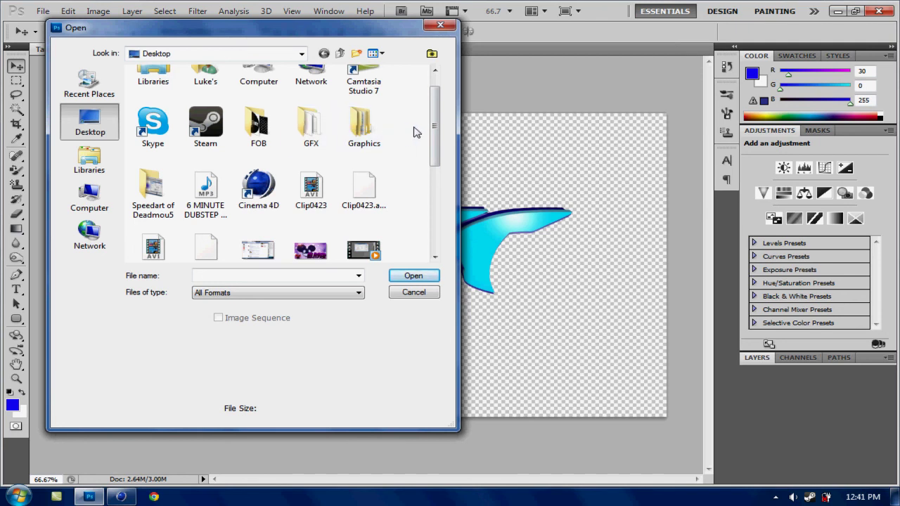
{"action": "scroll", "coordinate": [443, 112], "scroll_direction": "up", "scroll_amount": 1}
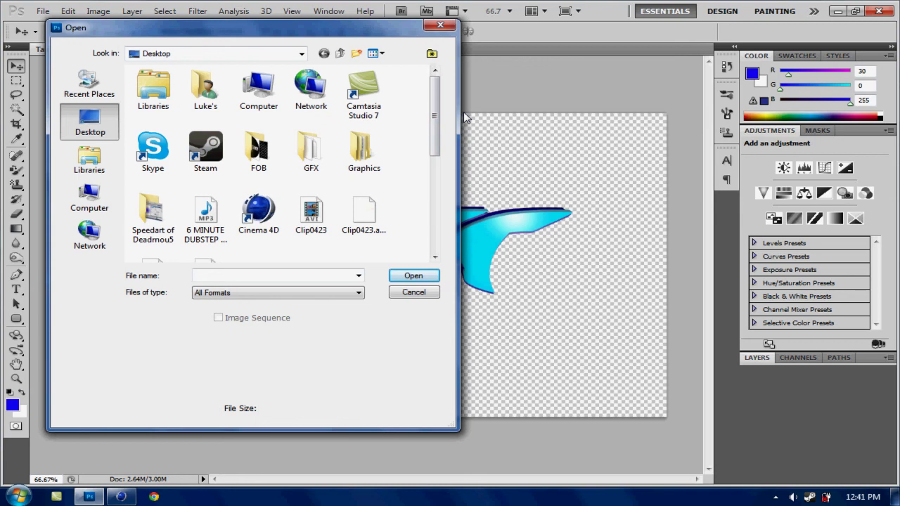
{"action": "scroll", "coordinate": [435, 120], "scroll_direction": "down", "scroll_amount": 1}
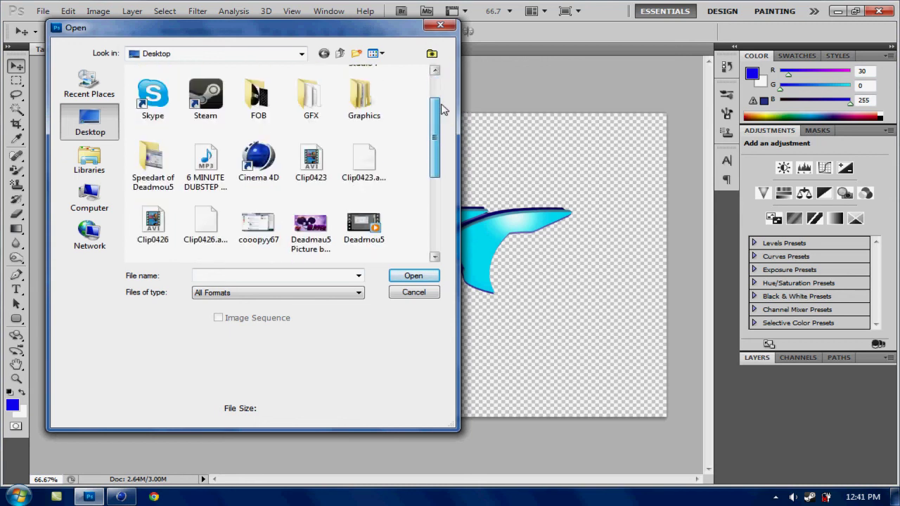
{"action": "scroll", "coordinate": [435, 120], "scroll_direction": "up", "scroll_amount": 1}
{"action": "left_click_drag", "start_coordinate": [391, 34], "coordinate": [568, 56]}
{"action": "left_click", "coordinate": [595, 46]}
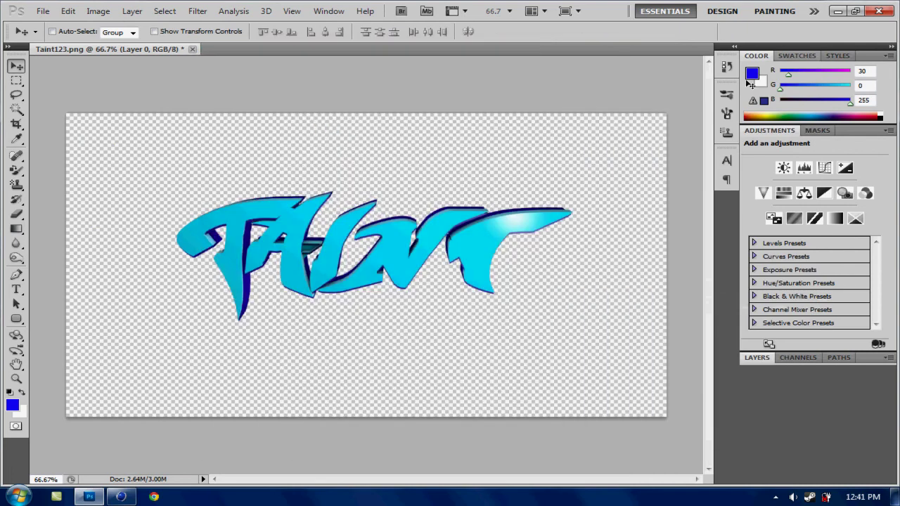